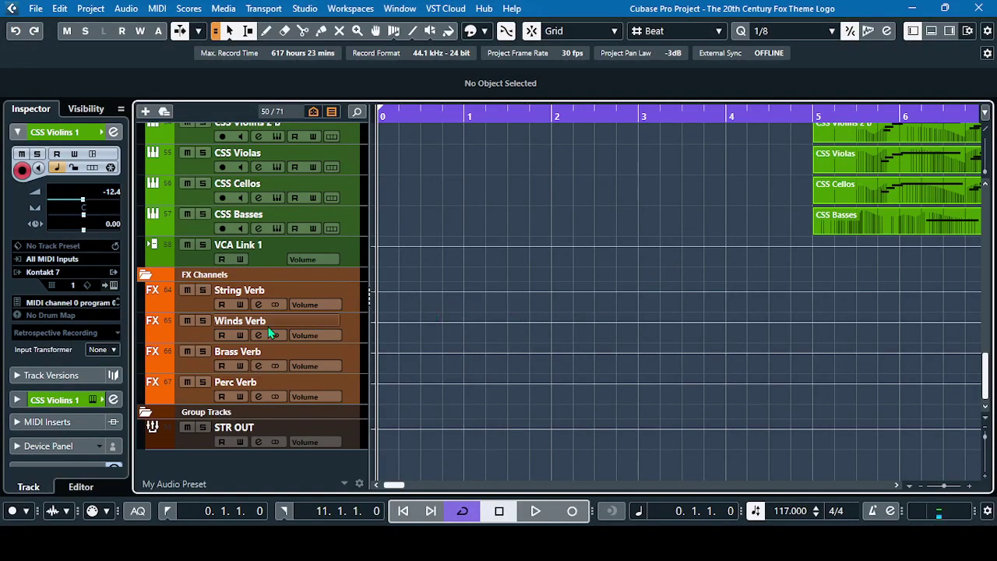
- Cycle between the String Verb and Winds Verb FX channels, then select Brass Verb
{"action": "left_click", "coordinate": [194, 305]}
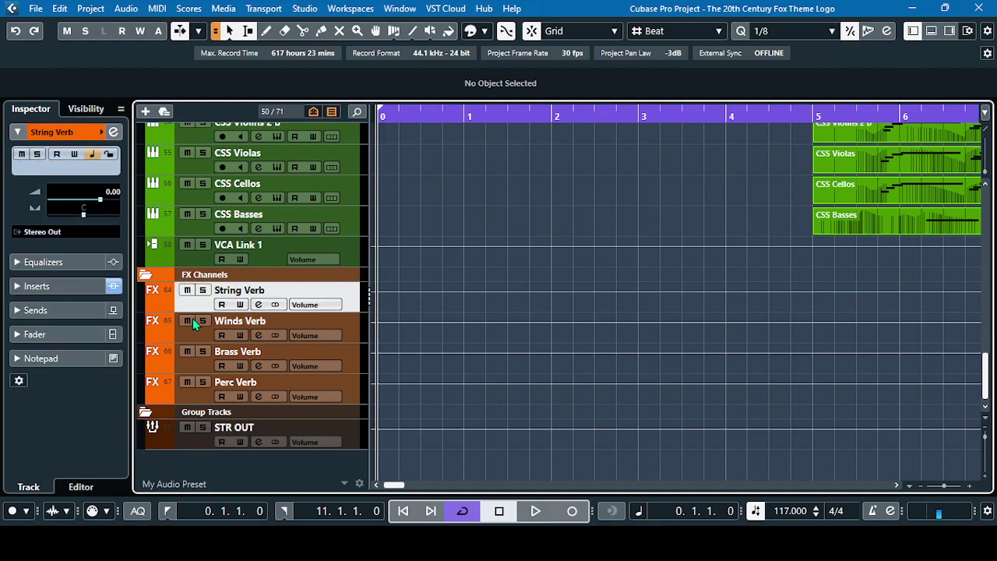
{"action": "left_click", "coordinate": [191, 332]}
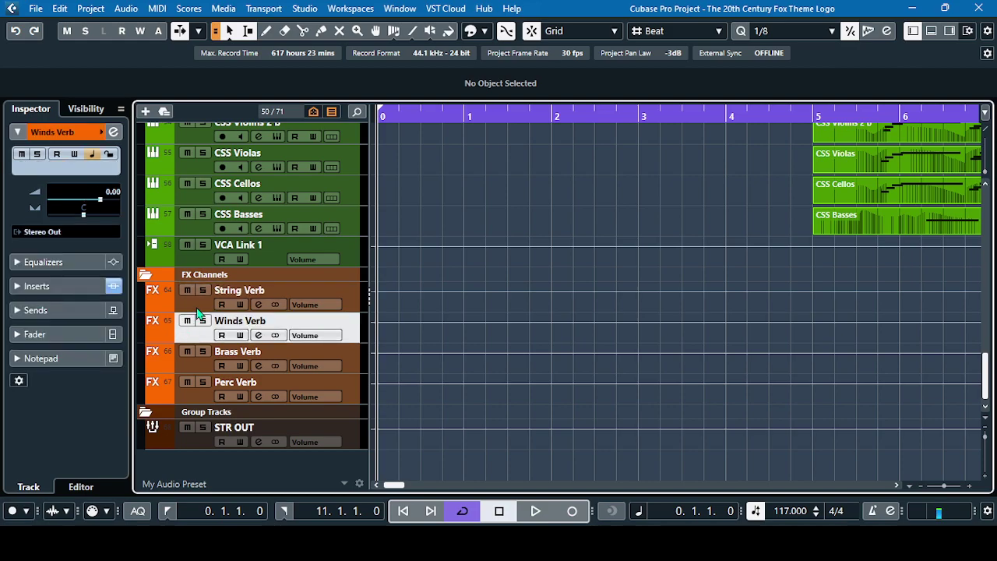
{"action": "left_click", "coordinate": [196, 308]}
{"action": "left_click", "coordinate": [195, 330]}
{"action": "left_click", "coordinate": [199, 309]}
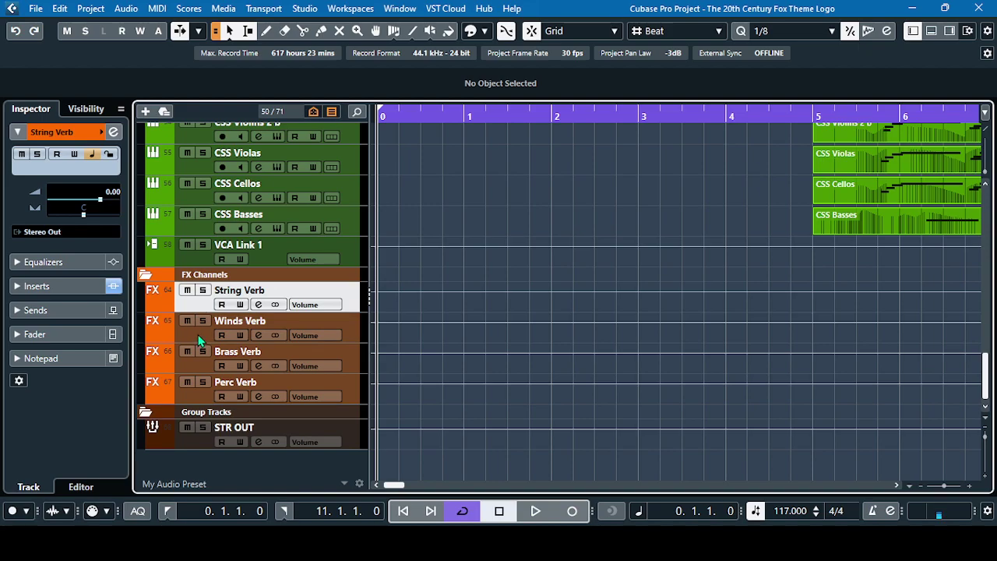
{"action": "left_click", "coordinate": [198, 334]}
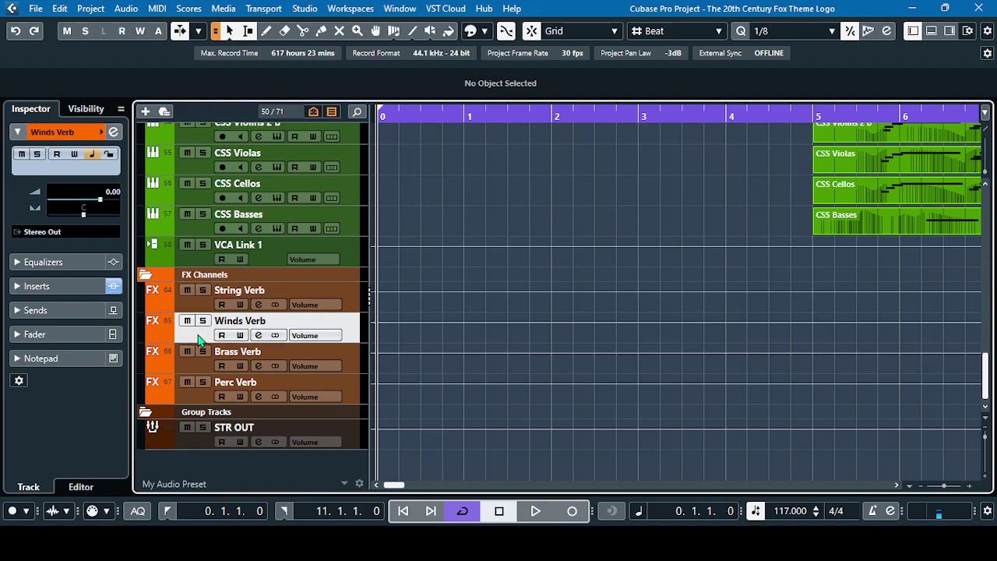
{"action": "left_click", "coordinate": [198, 308]}
{"action": "left_click", "coordinate": [195, 330]}
{"action": "left_click", "coordinate": [200, 310]}
{"action": "left_click", "coordinate": [197, 333]}
{"action": "left_click", "coordinate": [199, 308]}
{"action": "left_click", "coordinate": [195, 332]}
{"action": "left_click", "coordinate": [191, 364]}
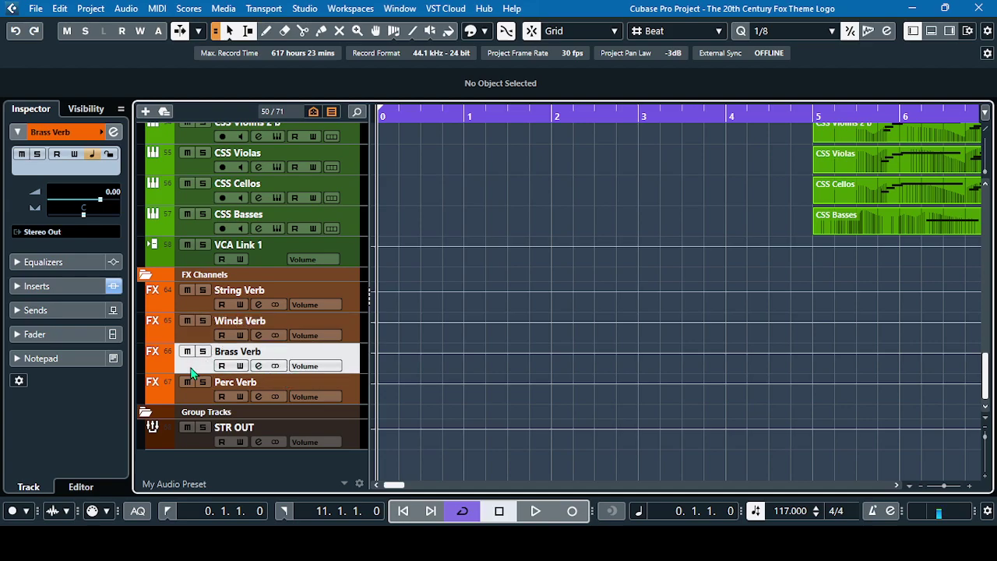
{"action": "left_click", "coordinate": [259, 367]}
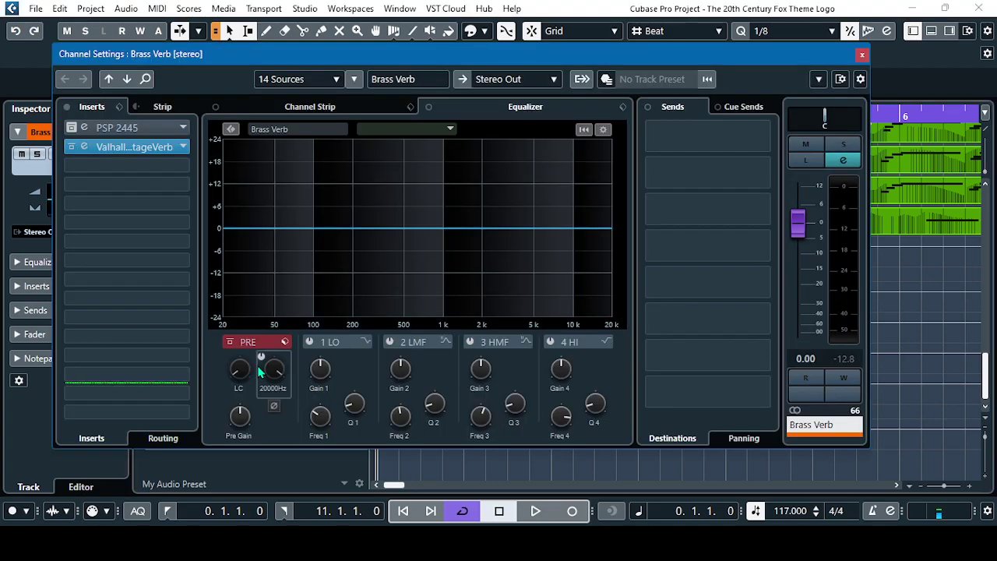
{"action": "left_click", "coordinate": [126, 148]}
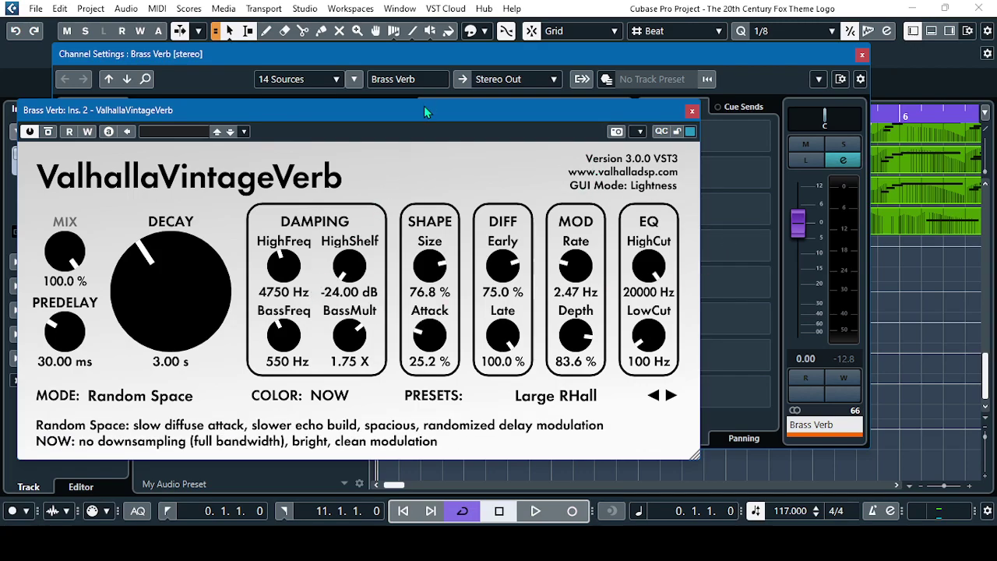
{"action": "left_click_drag", "start_coordinate": [424, 110], "coordinate": [497, 90]}
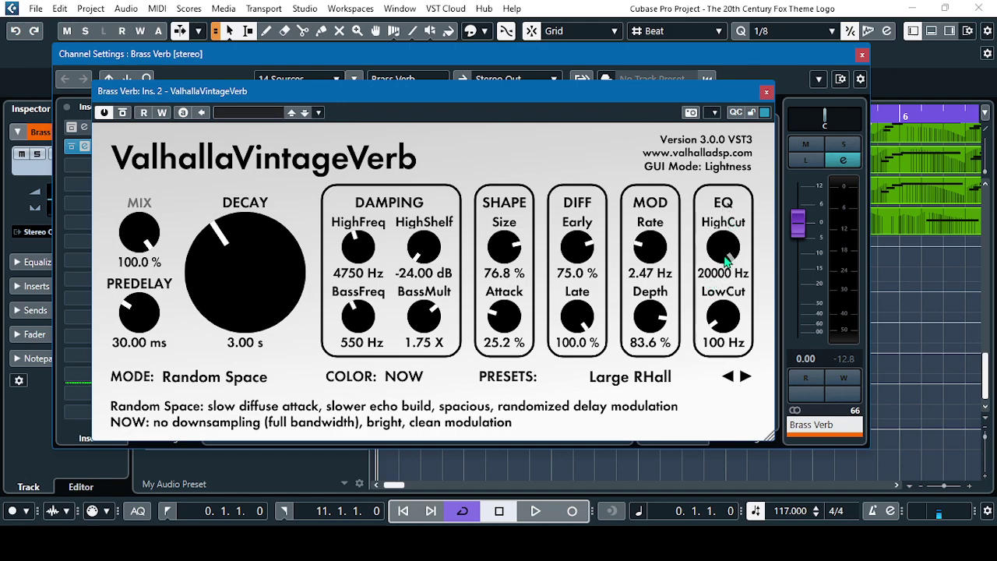
{"action": "left_click_drag", "start_coordinate": [727, 251], "coordinate": [732, 261]}
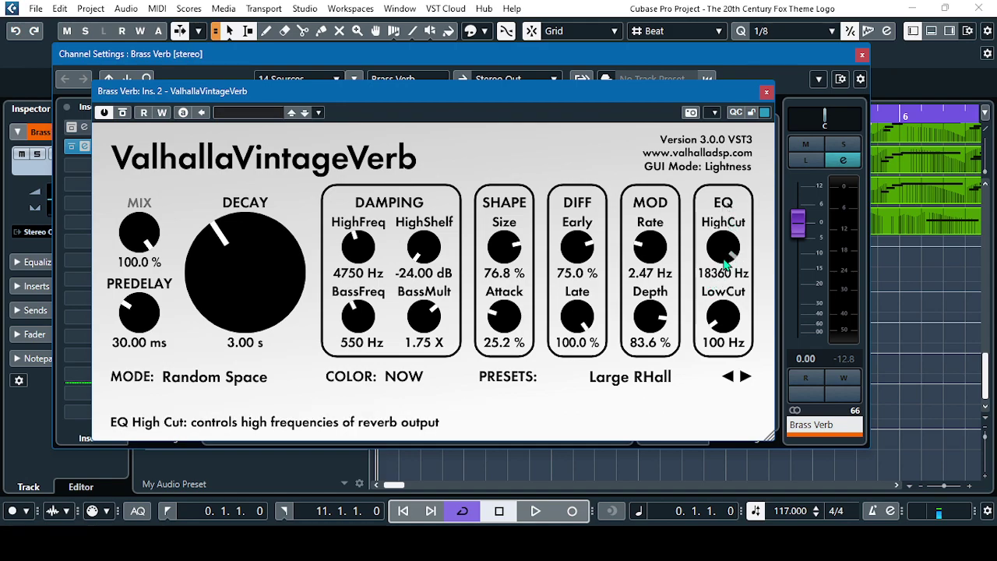
{"action": "double_click", "coordinate": [730, 262]}
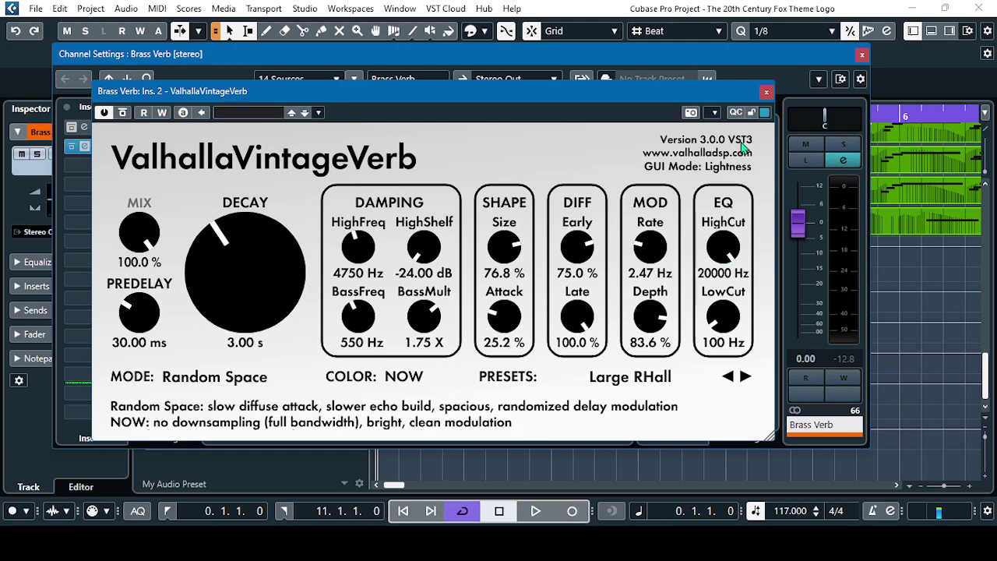
{"action": "left_click", "coordinate": [766, 95]}
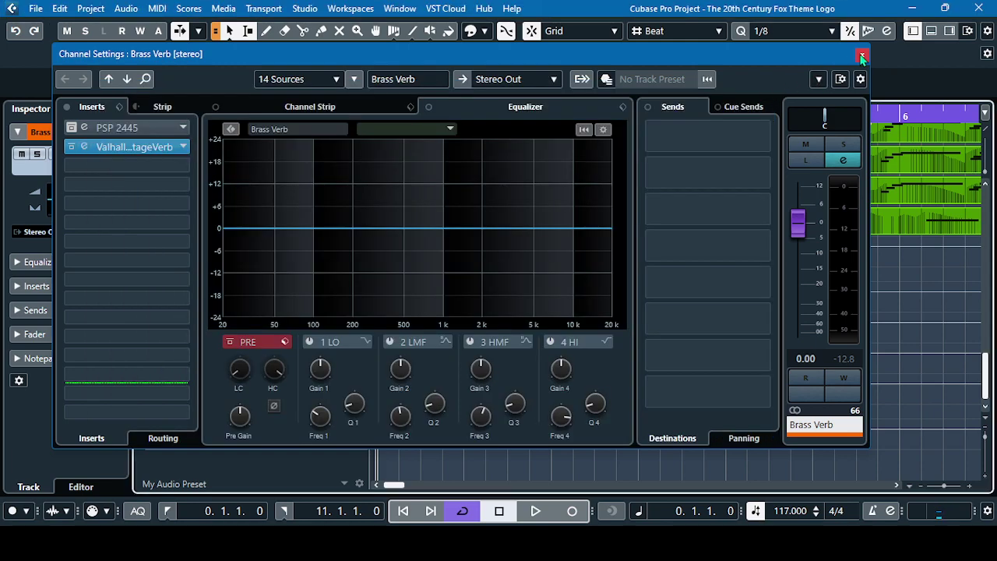
- Close the Brass Verb channel settings and select the String Verb FX channel
{"action": "left_click", "coordinate": [862, 55]}
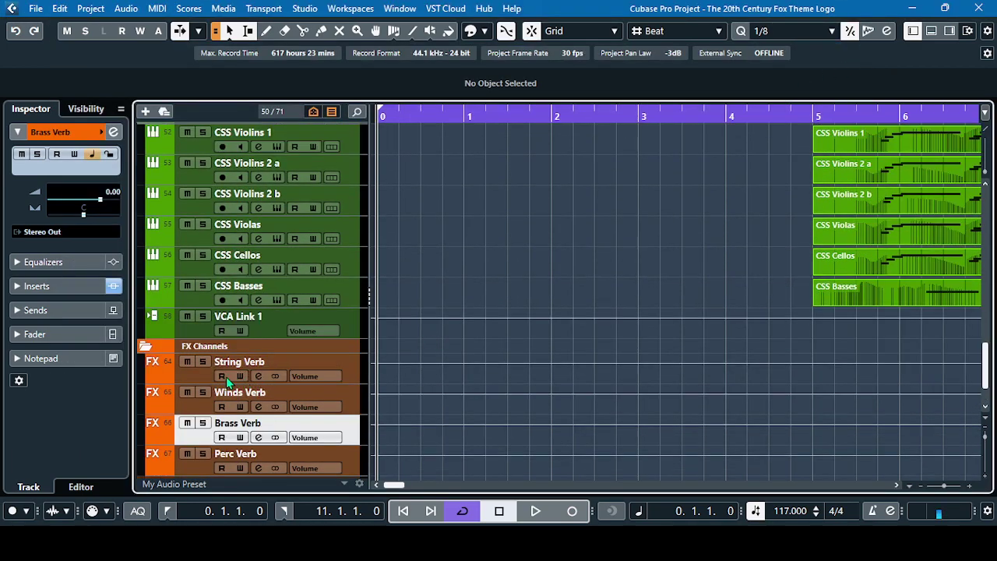
{"action": "left_click", "coordinate": [204, 379]}
{"action": "scroll", "coordinate": [204, 378], "scroll_direction": "up", "scroll_amount": 3}
{"action": "scroll", "coordinate": [203, 378], "scroll_direction": "down", "scroll_amount": 2}
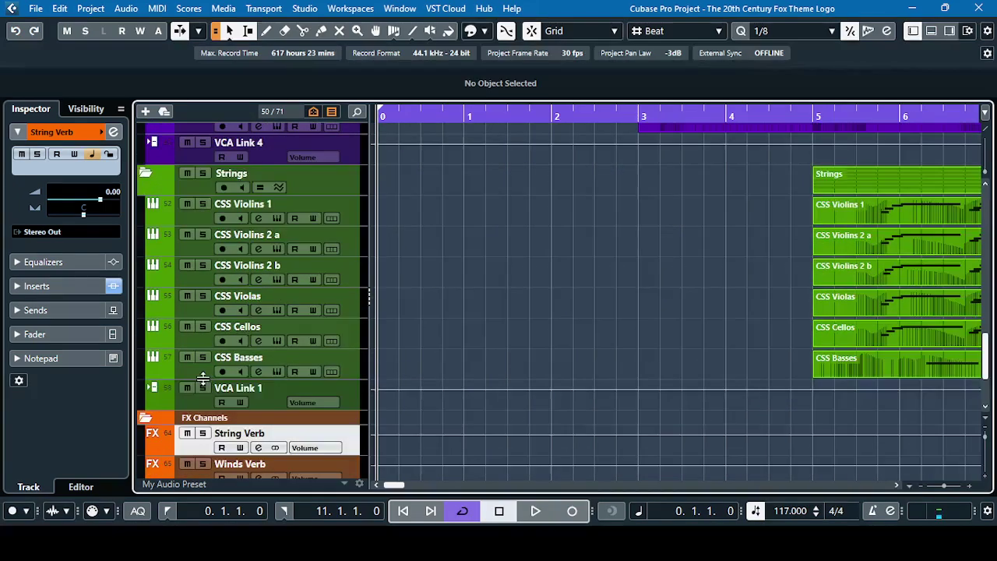
{"action": "scroll", "coordinate": [203, 379], "scroll_direction": "up", "scroll_amount": 2}
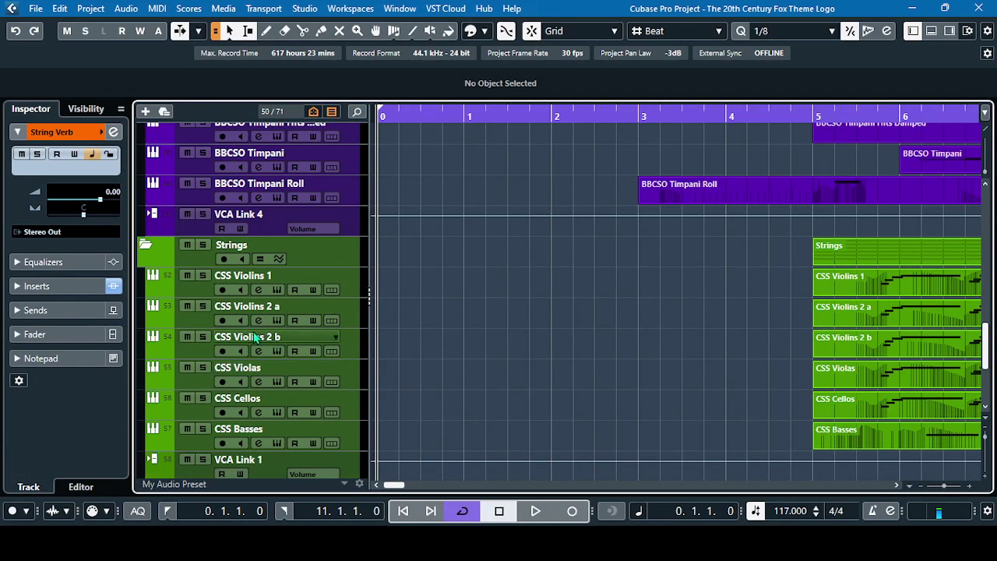
{"action": "scroll", "coordinate": [253, 331], "scroll_direction": "down", "scroll_amount": 2}
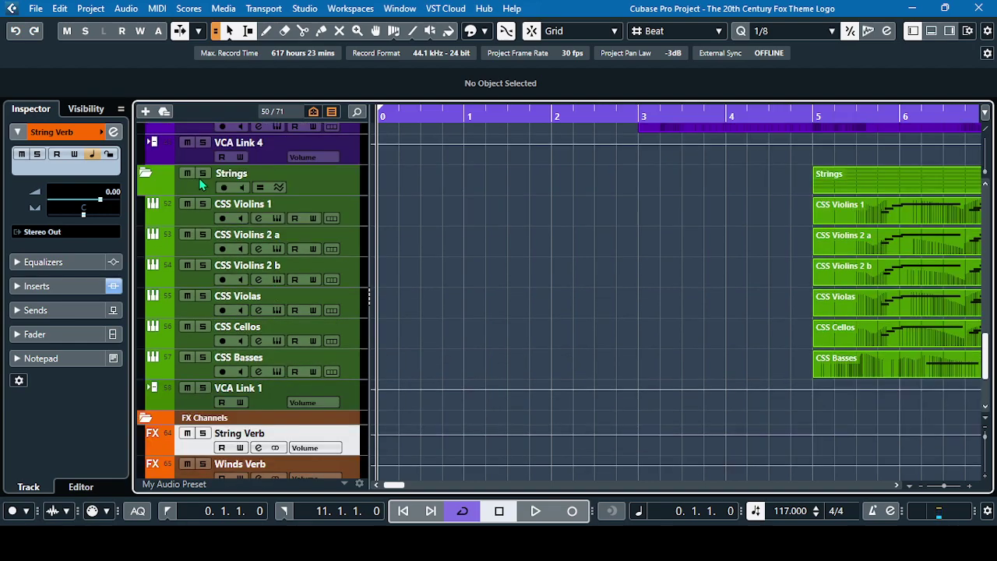
{"action": "scroll", "coordinate": [201, 180], "scroll_direction": "up", "scroll_amount": 2}
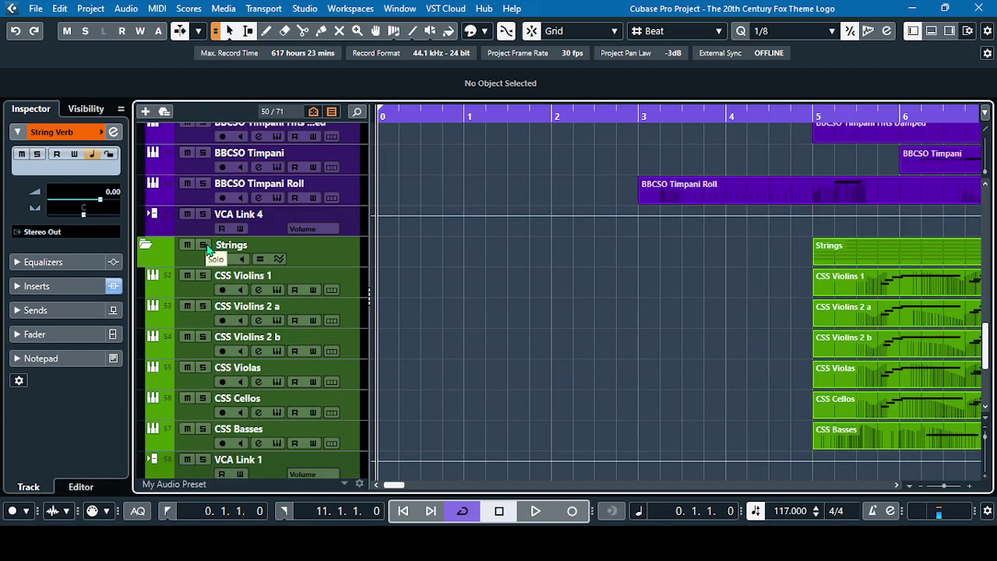
- Solo the Strings section folder
{"action": "left_click", "coordinate": [202, 246]}
{"action": "scroll", "coordinate": [597, 356], "scroll_direction": "down", "scroll_amount": 2}
{"action": "scroll", "coordinate": [598, 358], "scroll_direction": "up", "scroll_amount": 10}
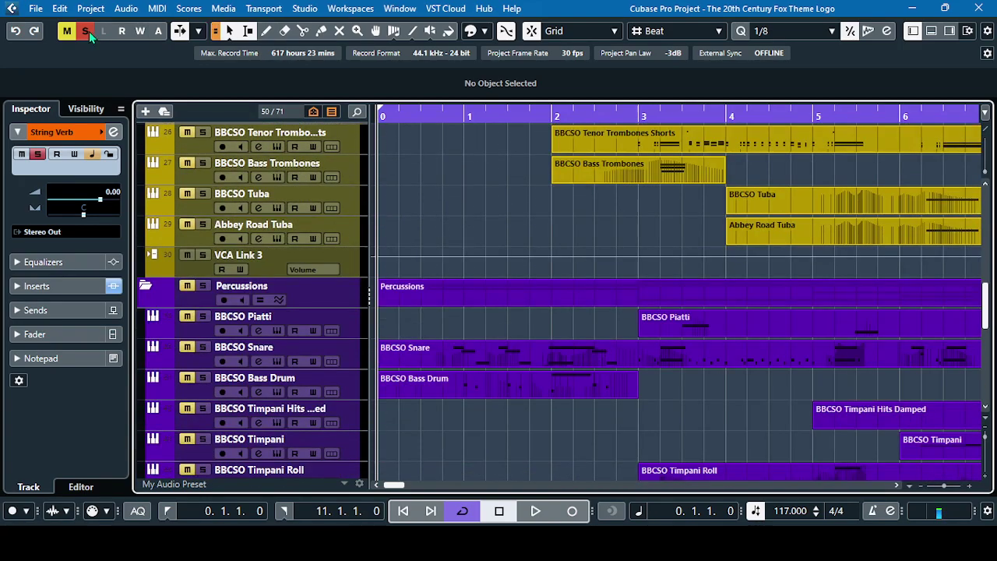
- Clear all active solos and solo the Brass section folder instead
{"action": "left_click", "coordinate": [86, 31]}
{"action": "scroll", "coordinate": [201, 252], "scroll_direction": "up", "scroll_amount": 4}
{"action": "scroll", "coordinate": [201, 252], "scroll_direction": "up", "scroll_amount": 8}
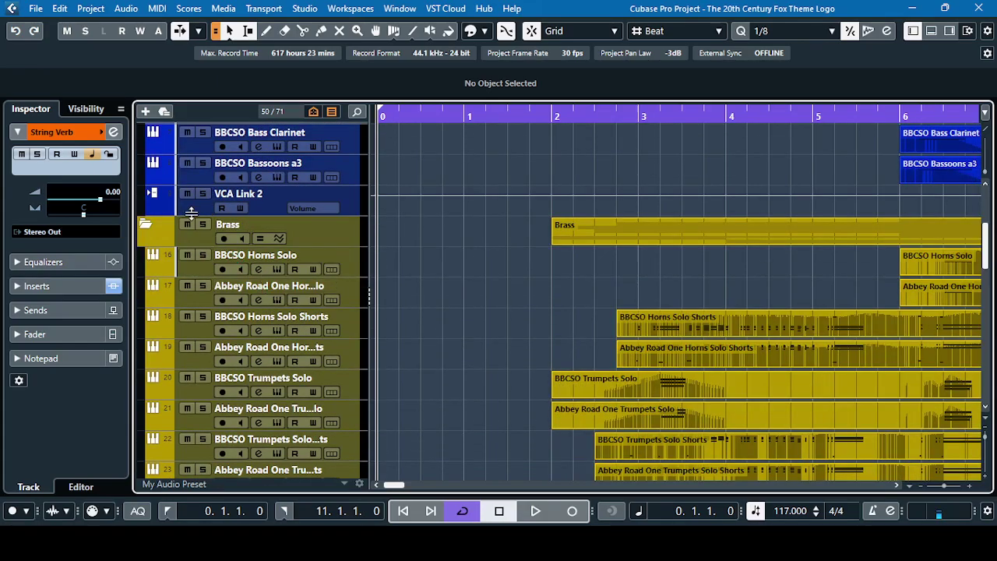
{"action": "left_click", "coordinate": [203, 224]}
{"action": "scroll", "coordinate": [457, 289], "scroll_direction": "down", "scroll_amount": 10}
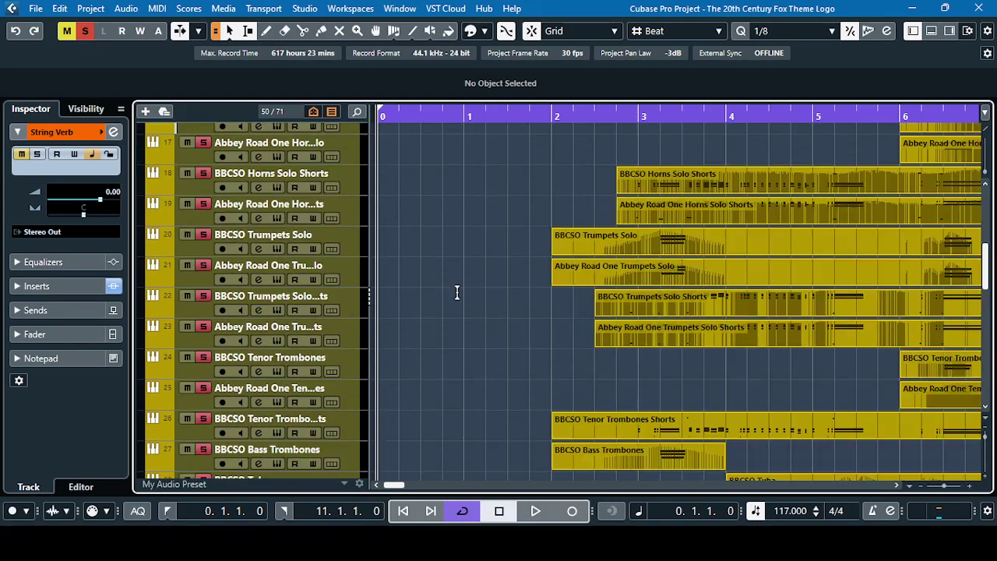
{"action": "scroll", "coordinate": [458, 296], "scroll_direction": "up", "scroll_amount": 4}
{"action": "scroll", "coordinate": [458, 296], "scroll_direction": "down", "scroll_amount": 3}
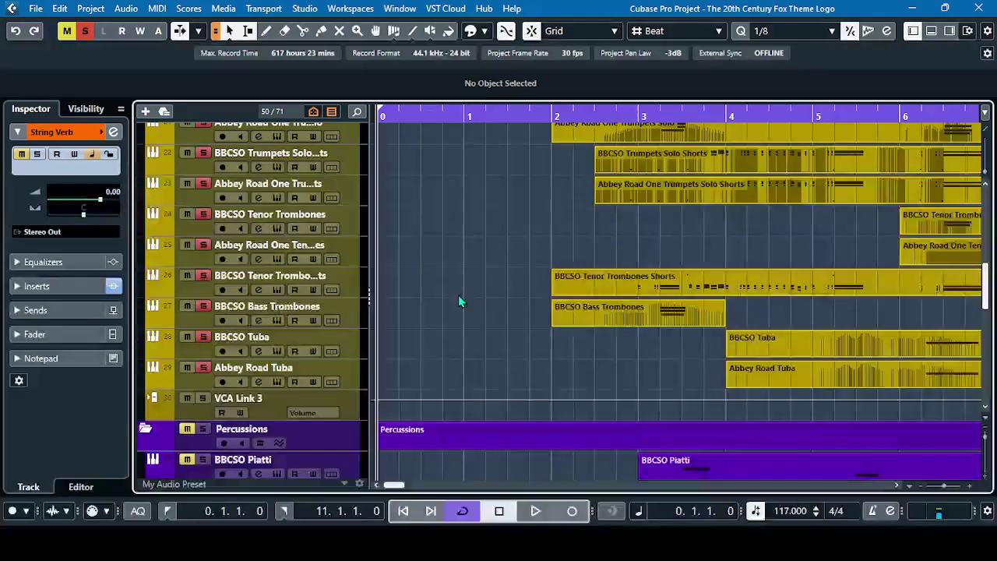
{"action": "scroll", "coordinate": [274, 325], "scroll_direction": "down", "scroll_amount": 20}
{"action": "scroll", "coordinate": [277, 340], "scroll_direction": "down", "scroll_amount": 5}
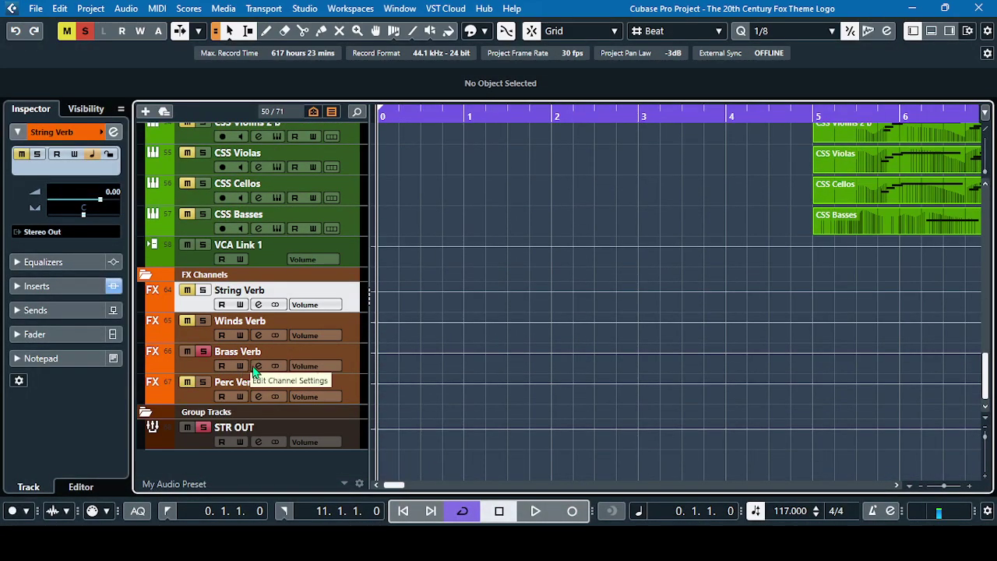
- Set the LowCut of Brass Verb's ValhallaVintageVerb insert to 400 Hz
{"action": "left_click", "coordinate": [259, 366]}
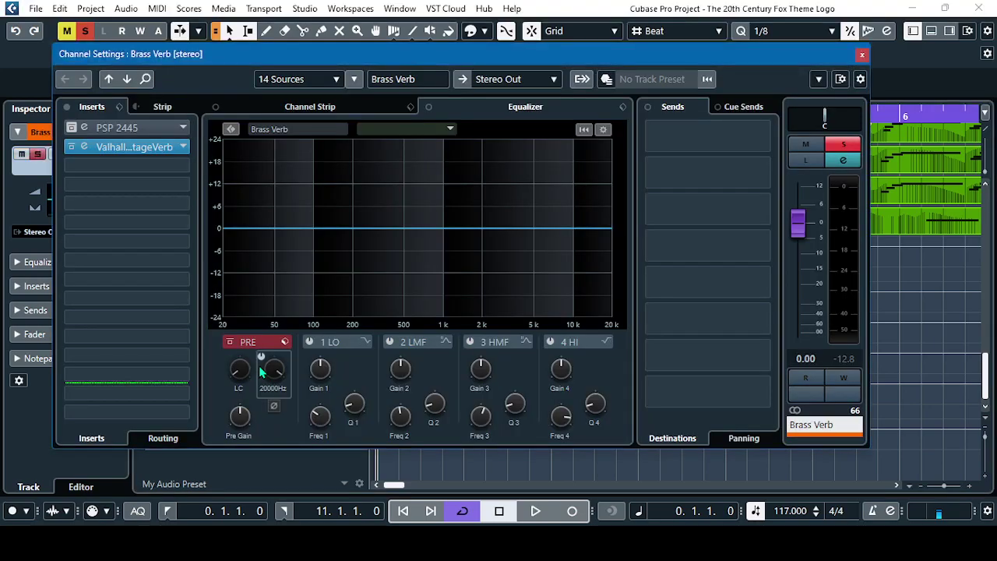
{"action": "left_click", "coordinate": [148, 147]}
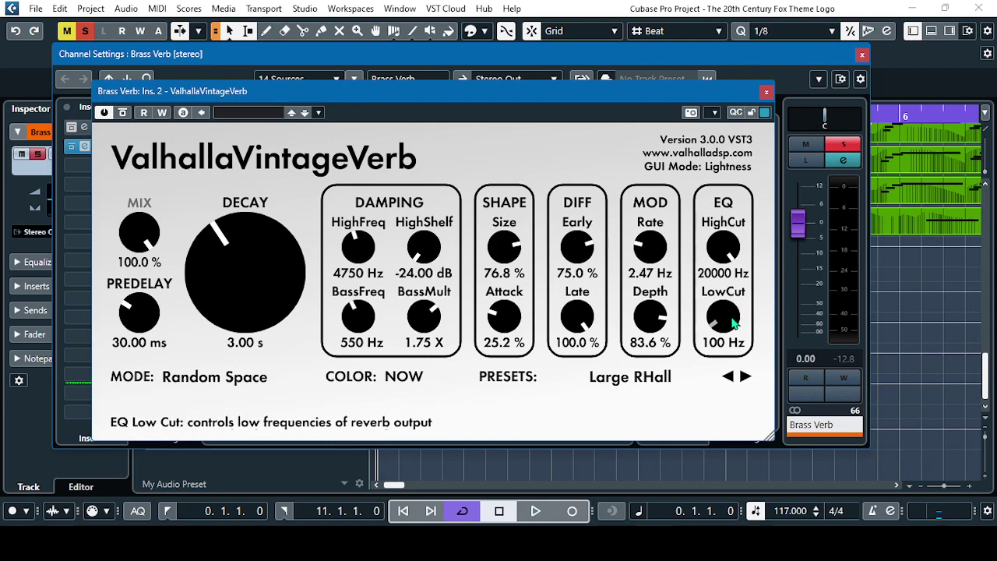
{"action": "double_click", "coordinate": [717, 343]}
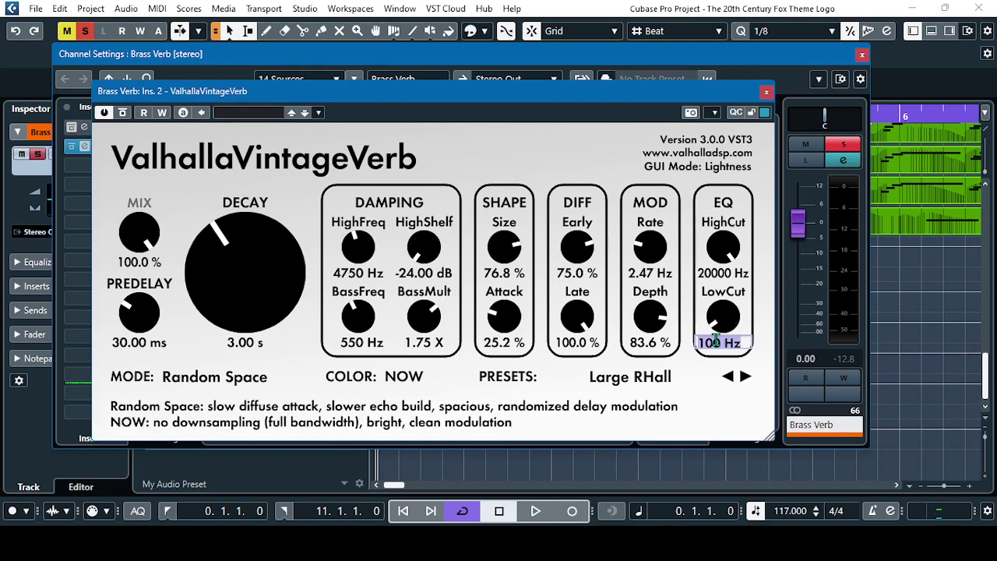
{"action": "type", "text": "400"}
{"action": "key", "text": "Return"}
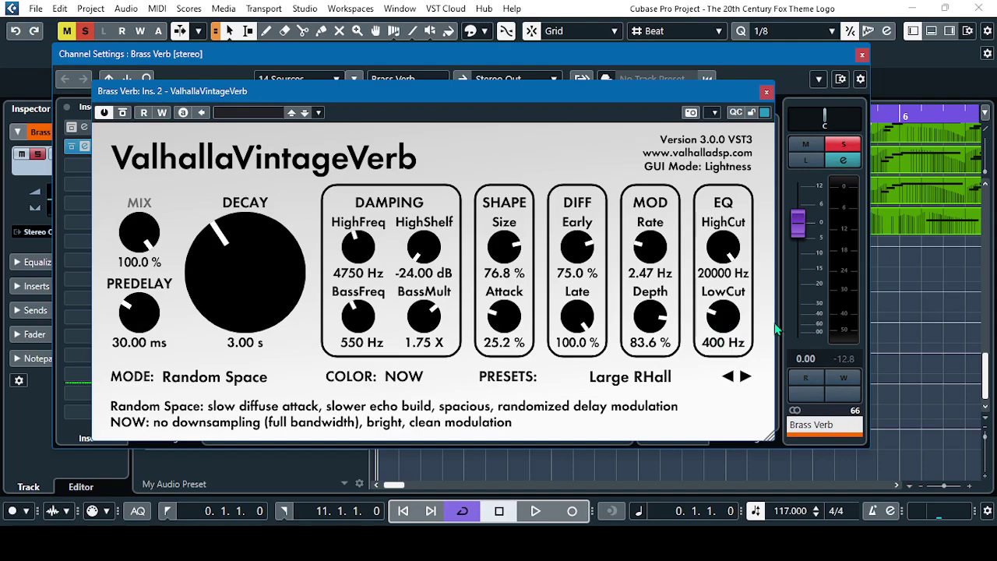
{"action": "left_click", "coordinate": [766, 93]}
- Set String Verb's ValhallaVintageVerb LowCut to 400 Hz, leaving HighCut at 11000 Hz
{"action": "left_click", "coordinate": [862, 56]}
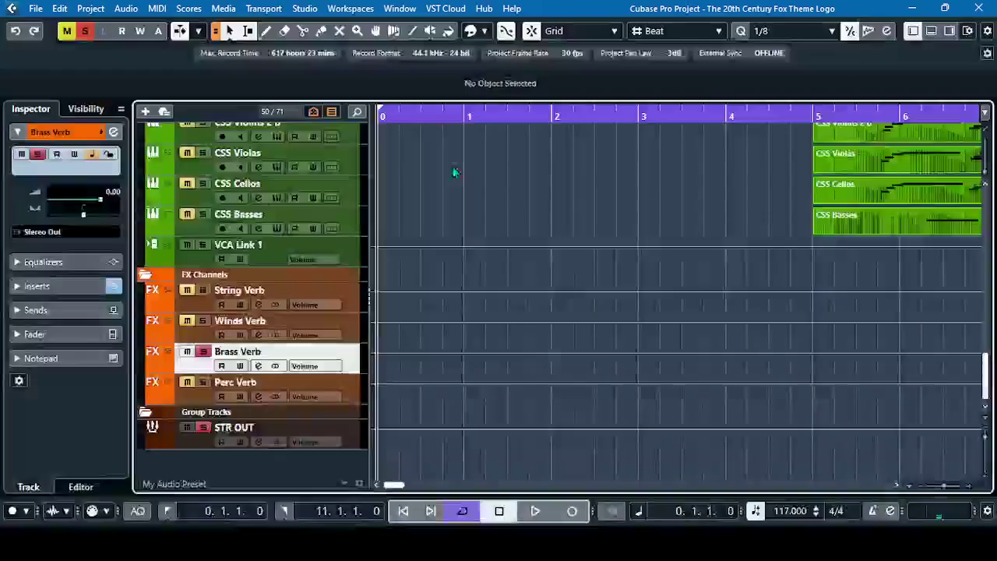
{"action": "left_click", "coordinate": [261, 303]}
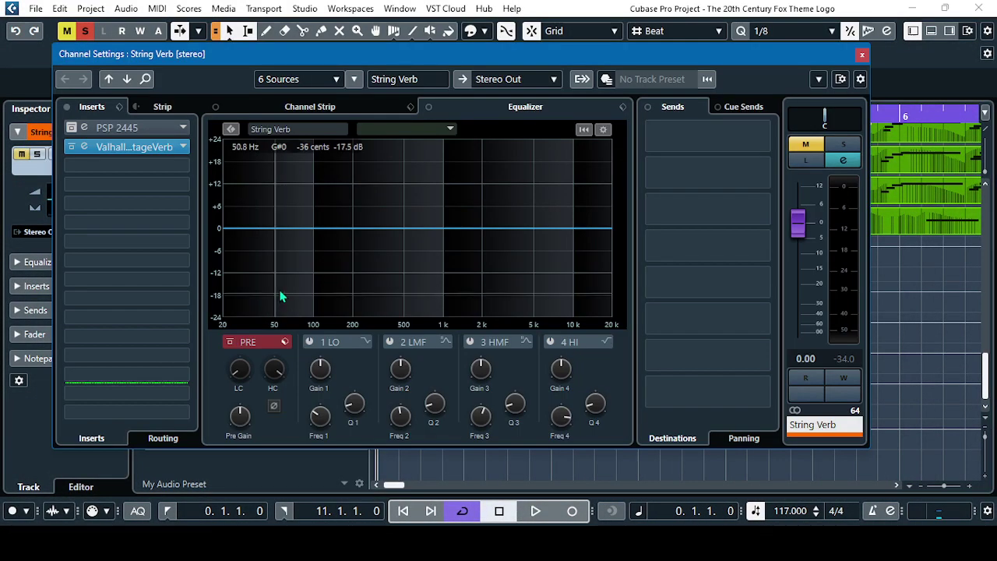
{"action": "left_click", "coordinate": [142, 149]}
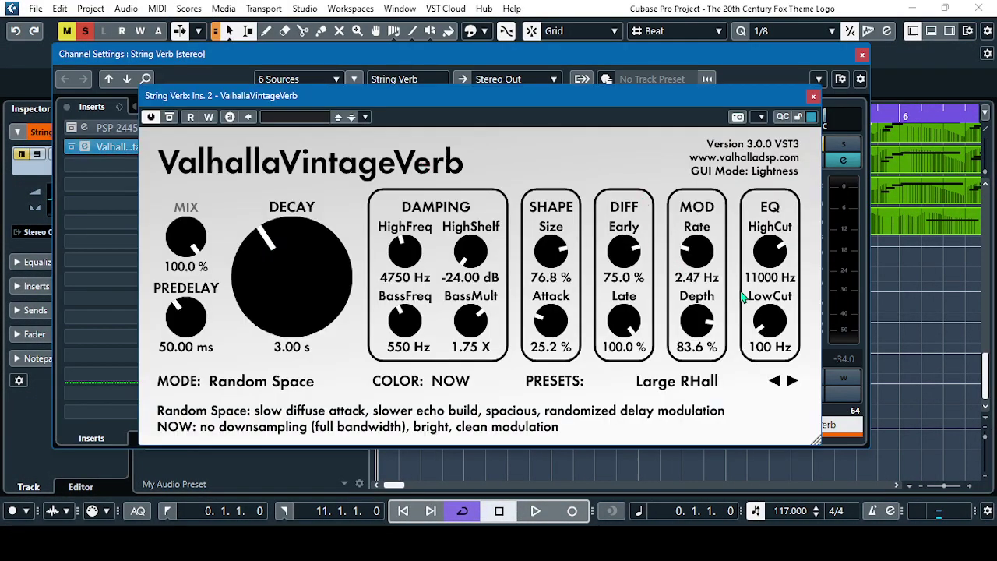
{"action": "double_click", "coordinate": [763, 277]}
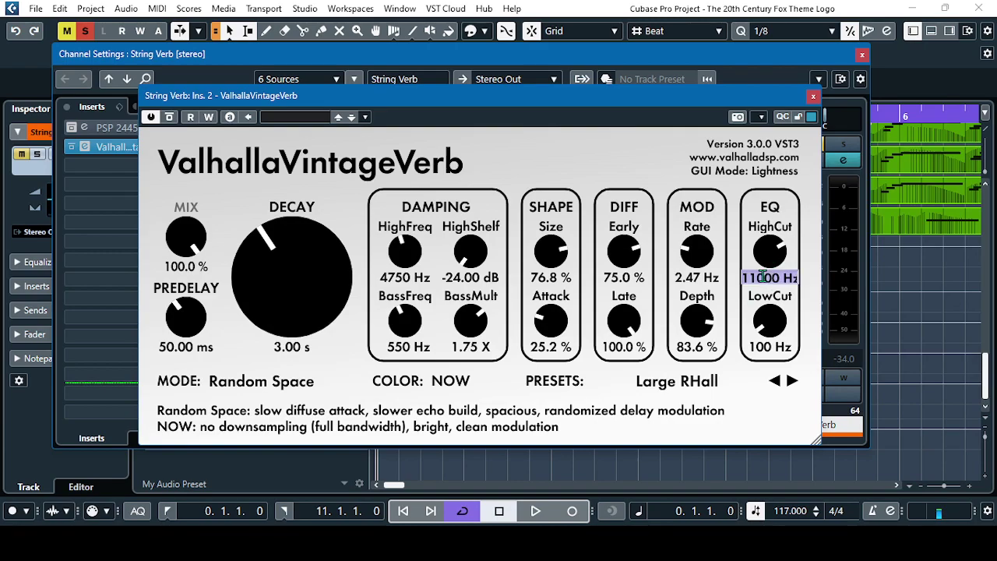
{"action": "type", "text": "15"}
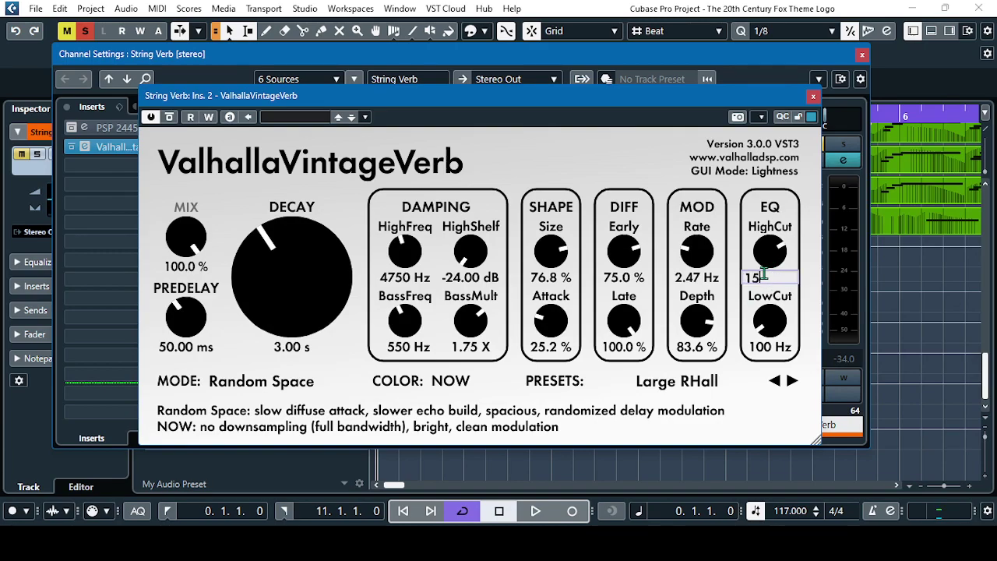
{"action": "double_click", "coordinate": [764, 348]}
{"action": "type", "text": "4"}
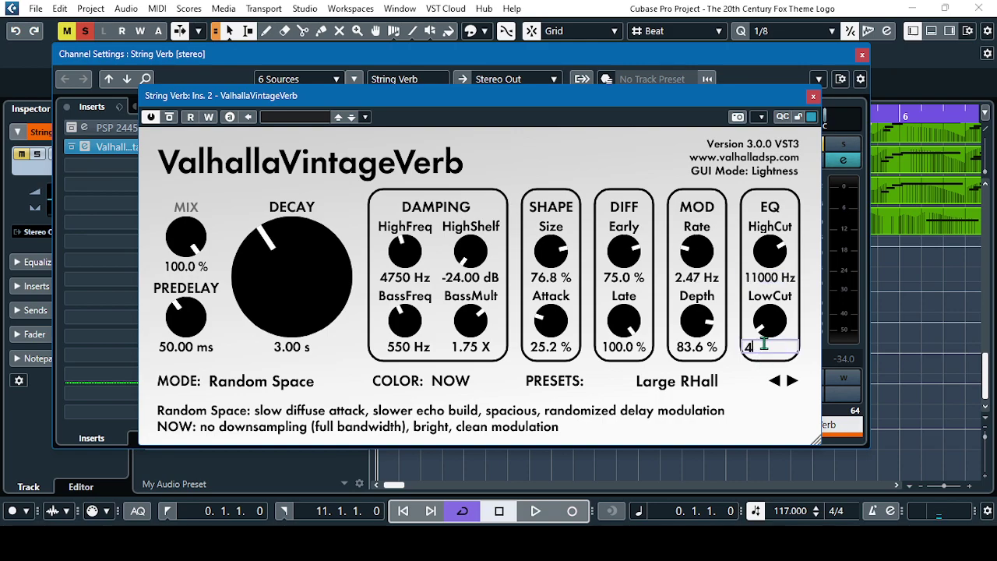
{"action": "type", "text": "00"}
{"action": "key", "text": "Return"}
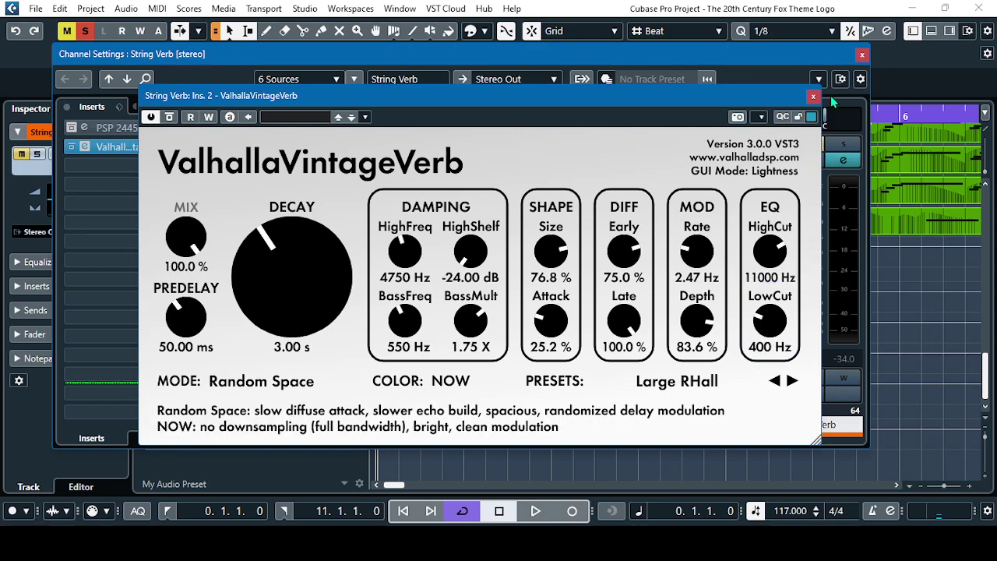
{"action": "left_click", "coordinate": [813, 97]}
- Close String Verb's settings and open the Winds Verb ValhallaVintageVerb insert
{"action": "left_click", "coordinate": [862, 55]}
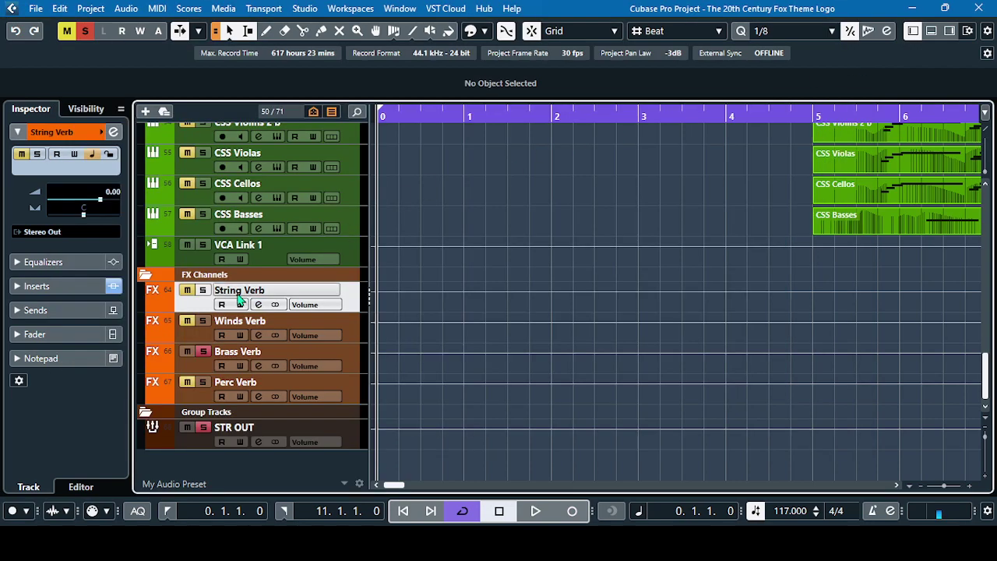
{"action": "left_click", "coordinate": [195, 333]}
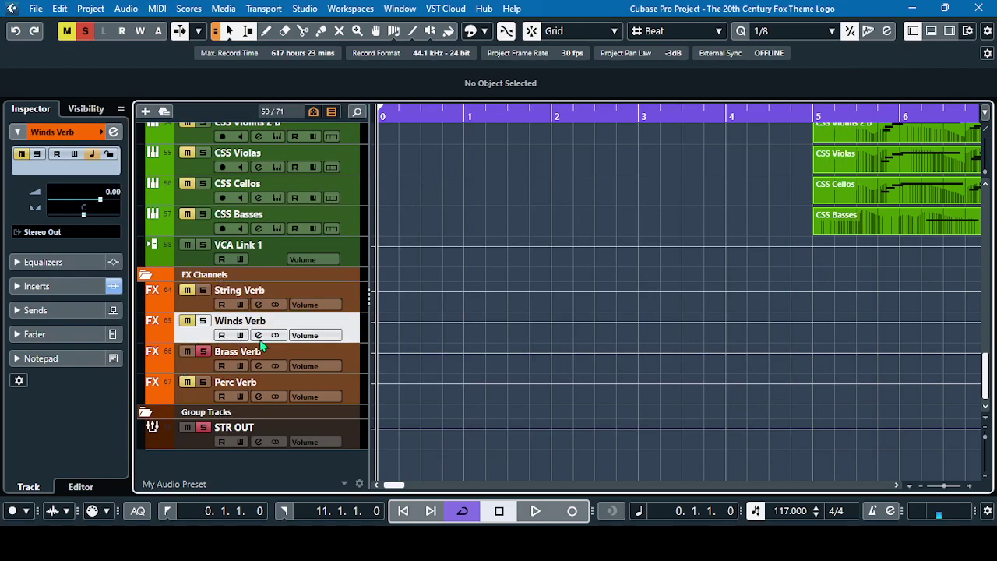
{"action": "left_click", "coordinate": [260, 337]}
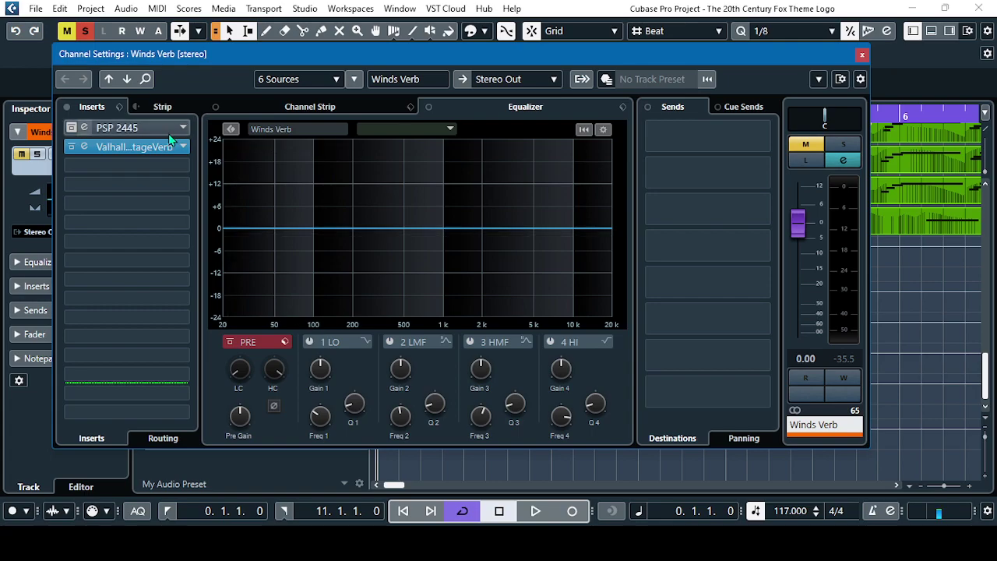
{"action": "left_click", "coordinate": [133, 146]}
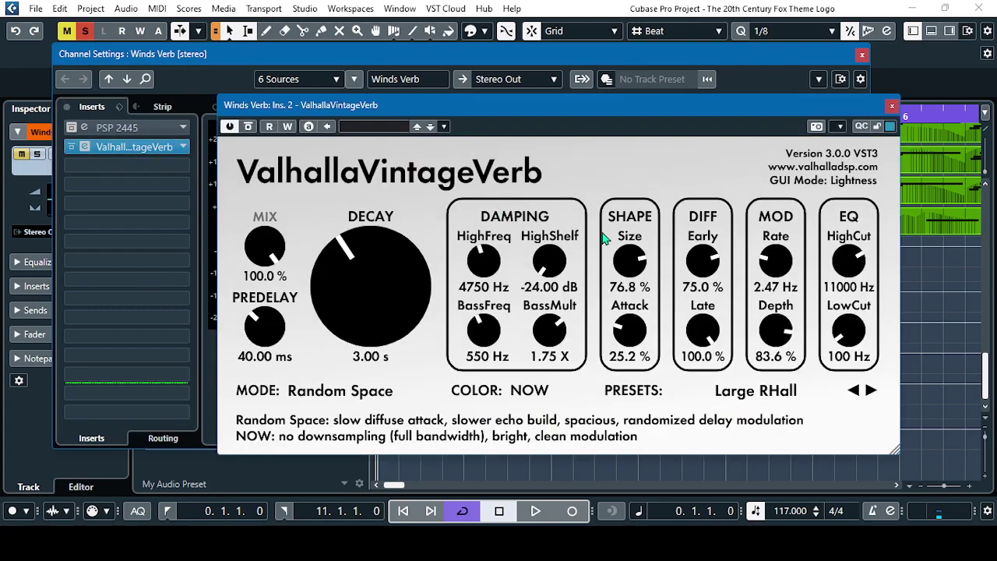
- Set the Winds Verb reverb HighCut to 15000 Hz and LowCut to 400 Hz
{"action": "double_click", "coordinate": [854, 288]}
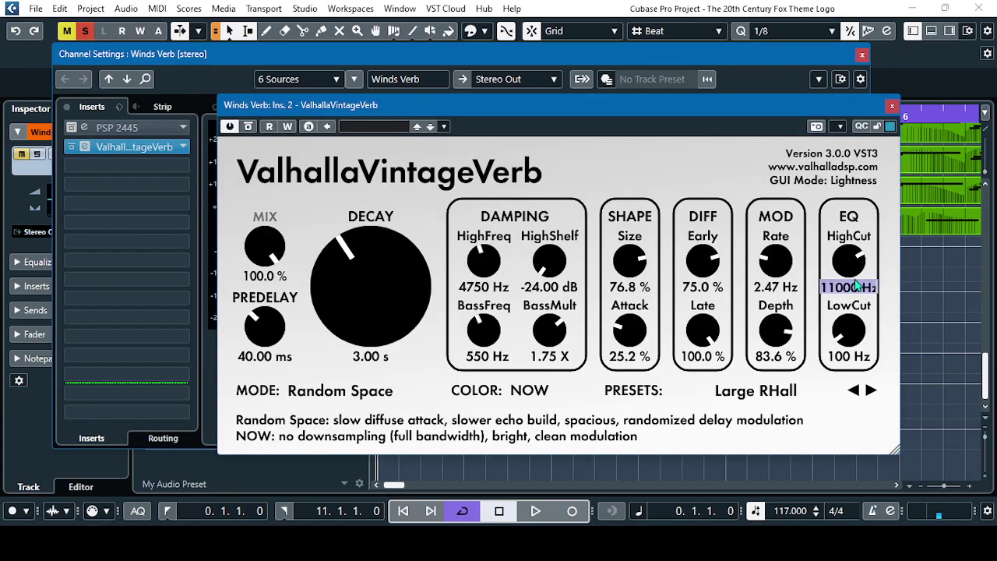
{"action": "type", "text": "1"}
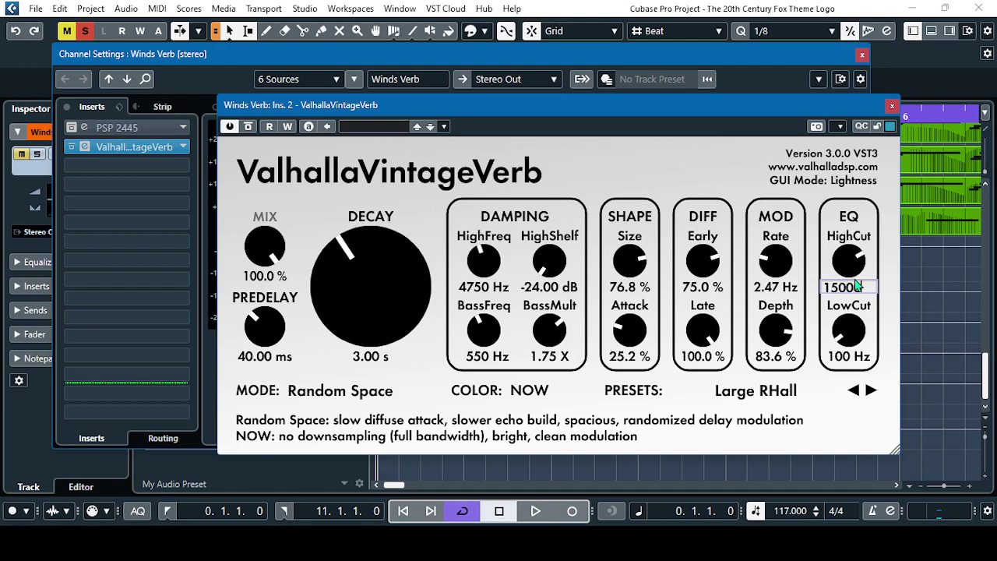
{"action": "type", "text": "5000"}
{"action": "key", "text": "Return"}
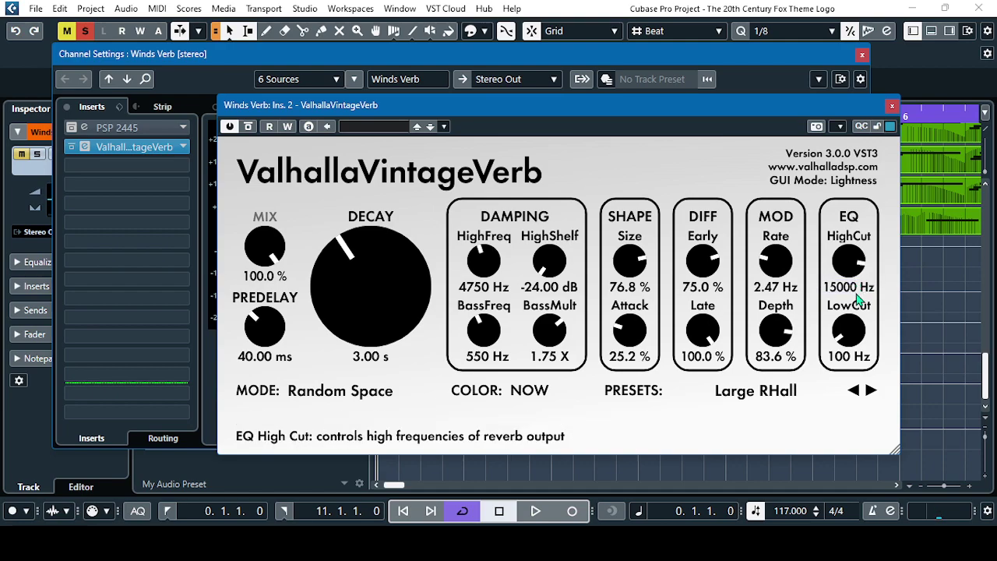
{"action": "double_click", "coordinate": [839, 357]}
{"action": "type", "text": "400"}
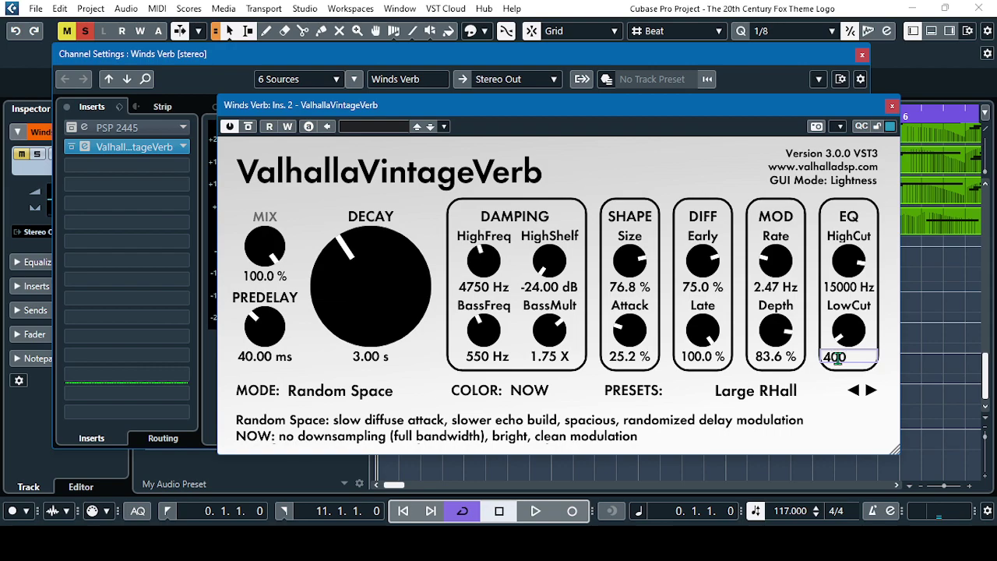
{"action": "key", "text": "Return"}
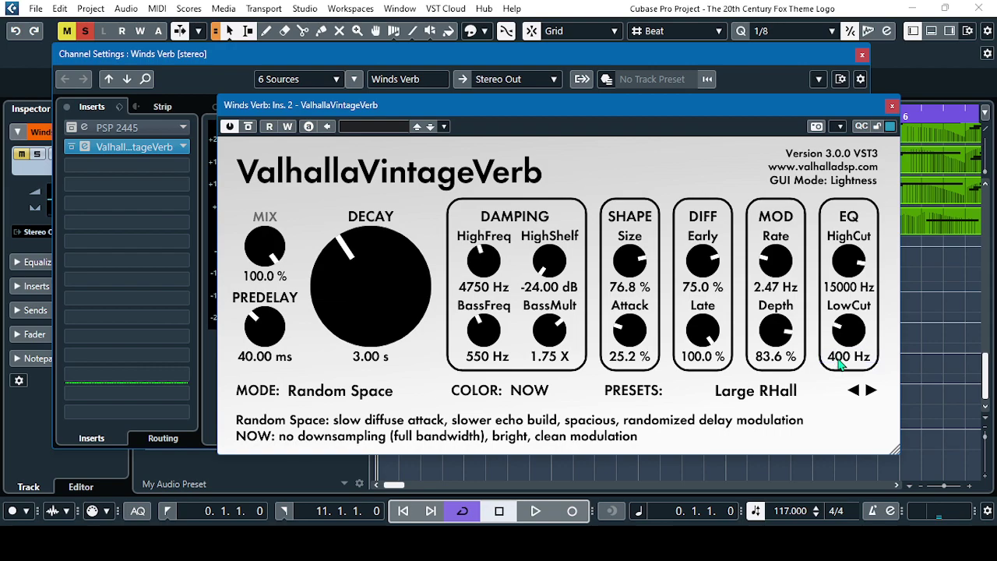
{"action": "left_click", "coordinate": [893, 107]}
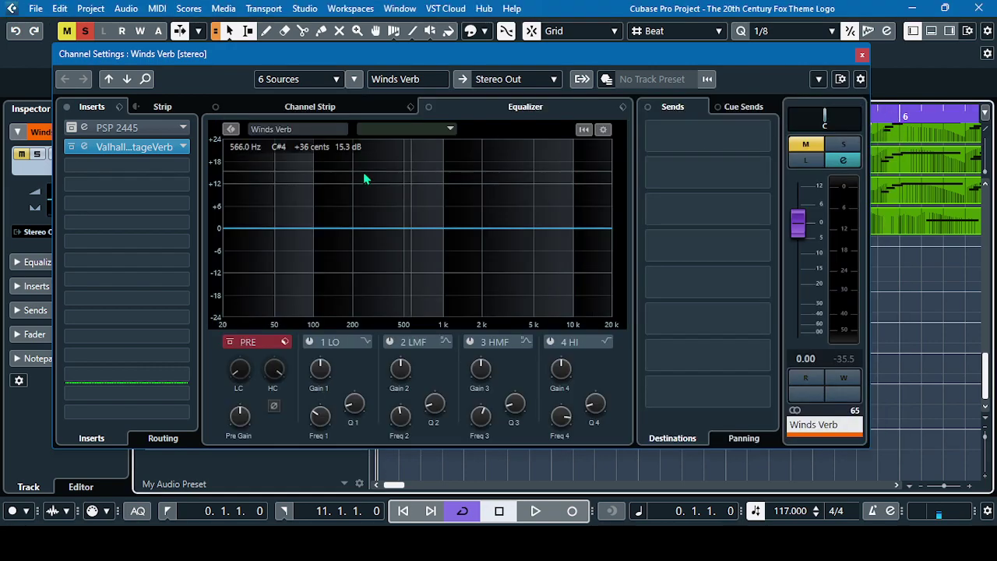
- Close Winds Verb's settings and open the Perc Verb ValhallaVintageVerb insert
{"action": "left_click", "coordinate": [863, 56]}
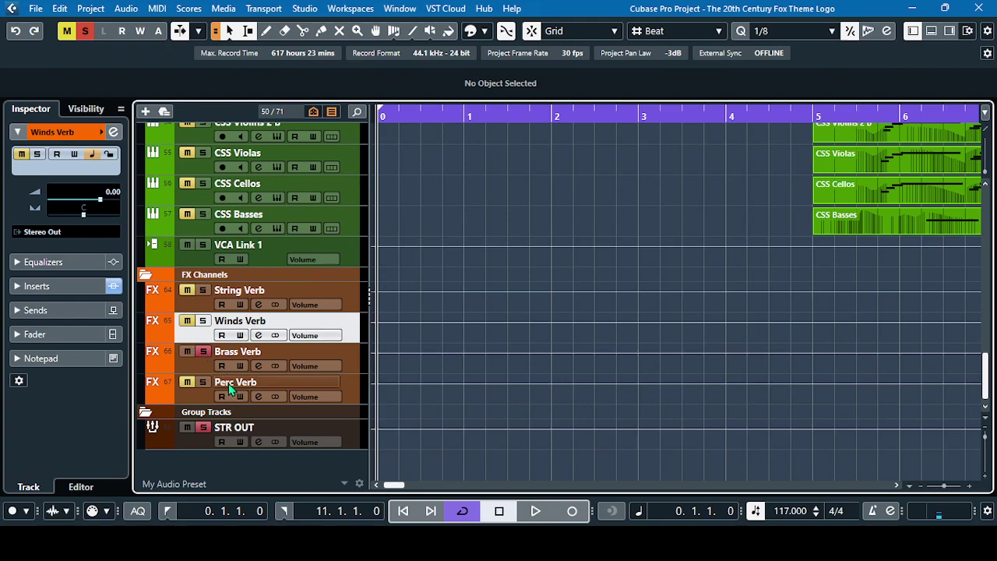
{"action": "left_click", "coordinate": [207, 399]}
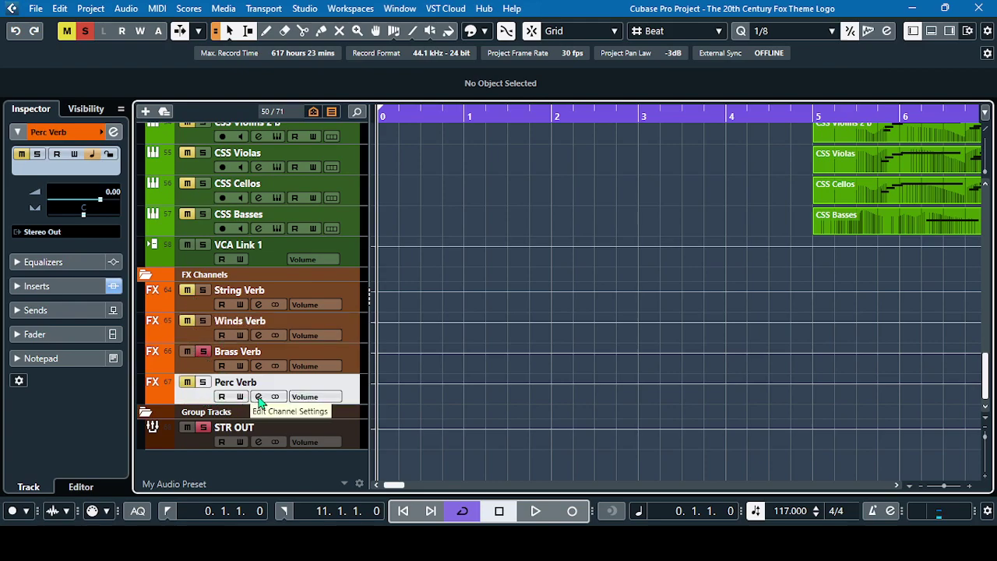
{"action": "left_click", "coordinate": [258, 397]}
{"action": "left_click", "coordinate": [134, 147]}
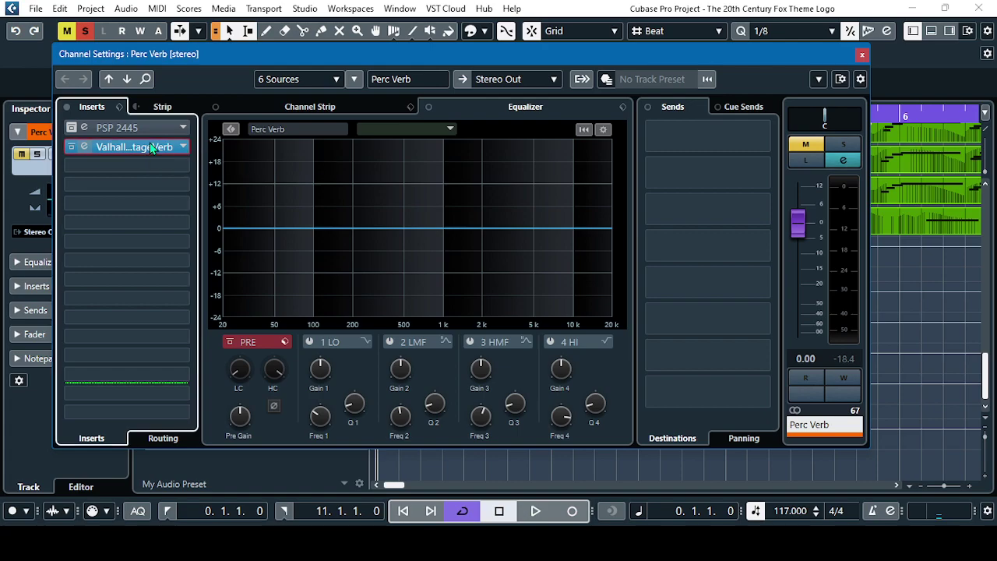
- Set the Perc Verb reverb HighCut to 15000 Hz and LowCut to 400 Hz
{"action": "left_click", "coordinate": [832, 283]}
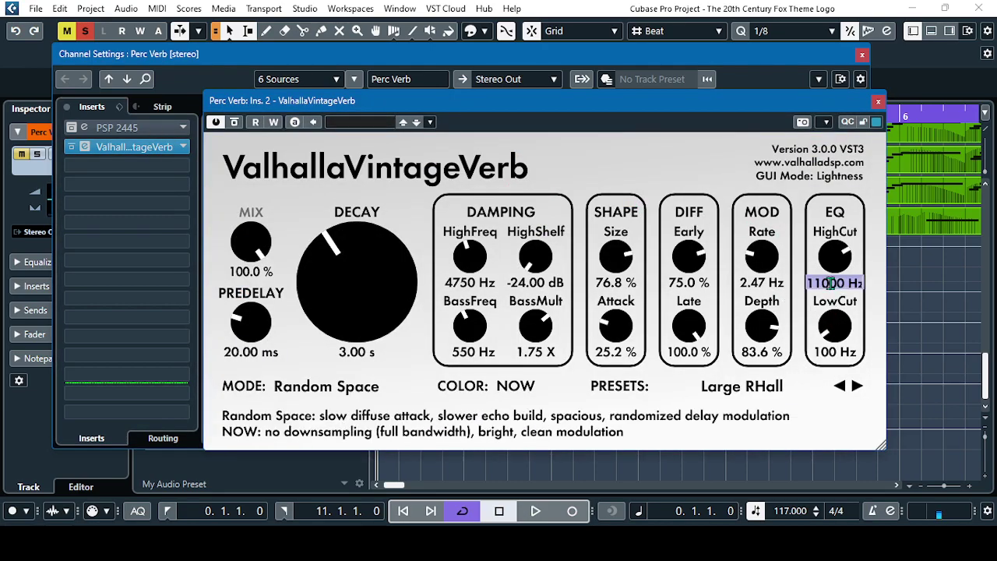
{"action": "type", "text": "15"}
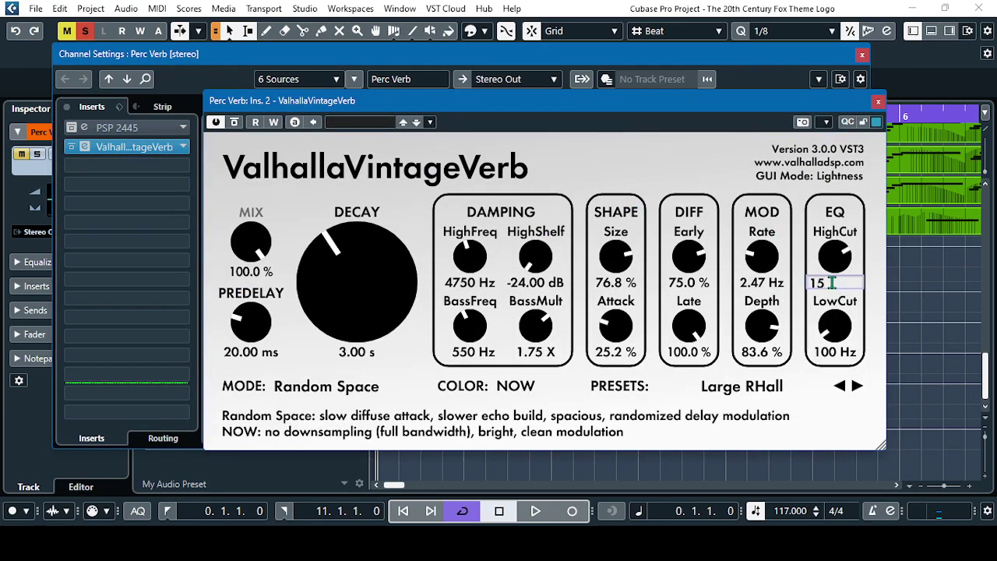
{"action": "type", "text": "000"}
{"action": "key", "text": "Return"}
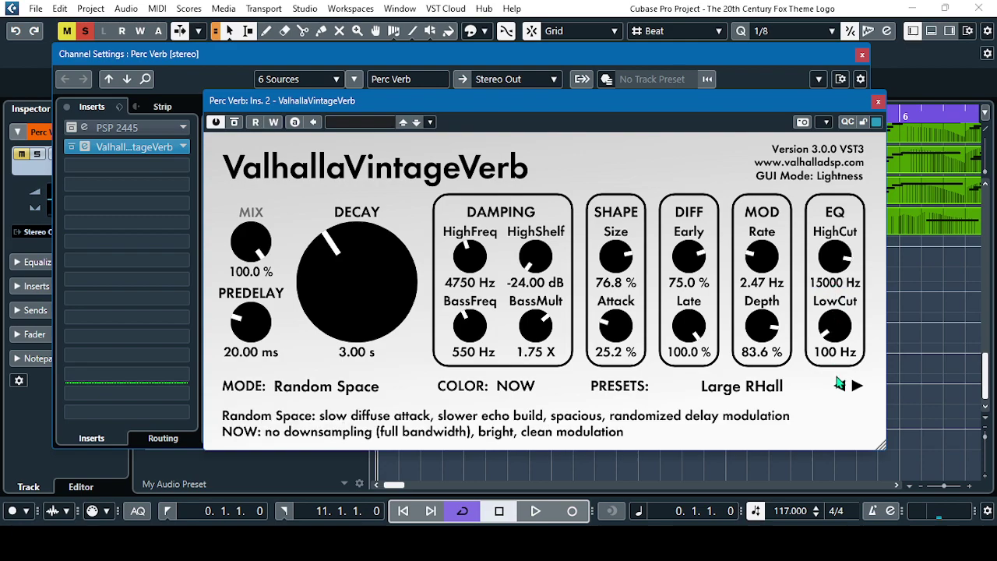
{"action": "left_click", "coordinate": [832, 353]}
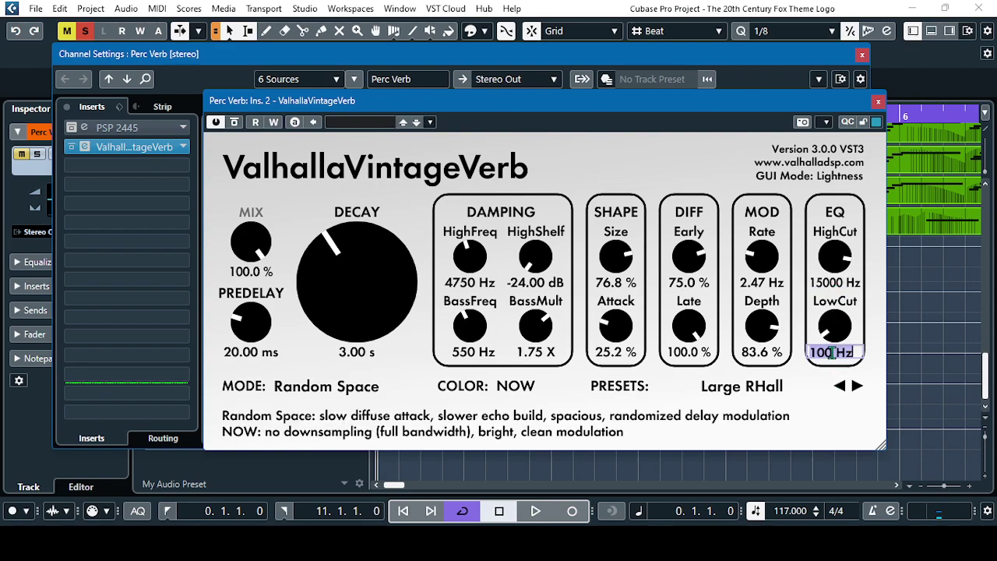
{"action": "type", "text": "400"}
{"action": "key", "text": "Return"}
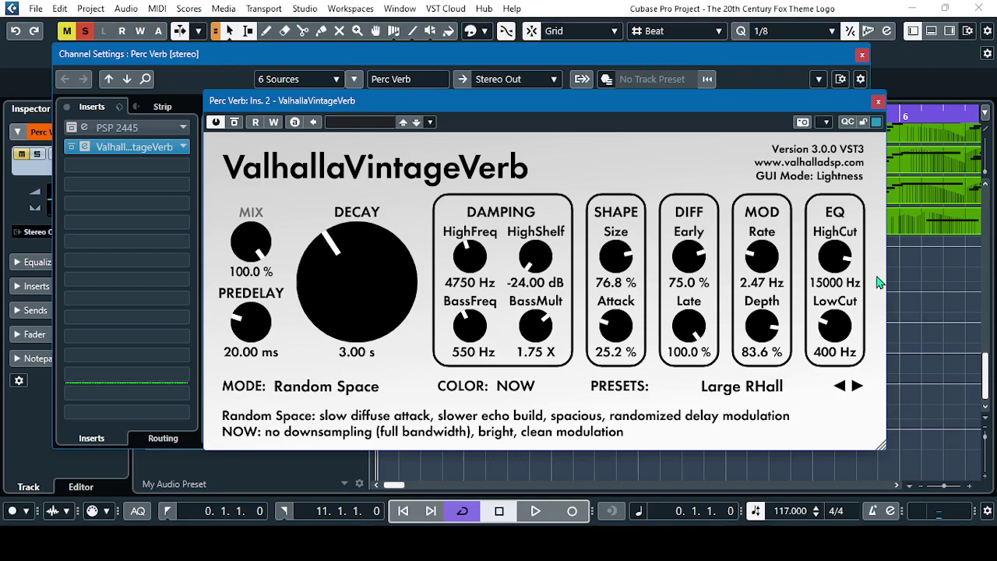
{"action": "left_click", "coordinate": [878, 102]}
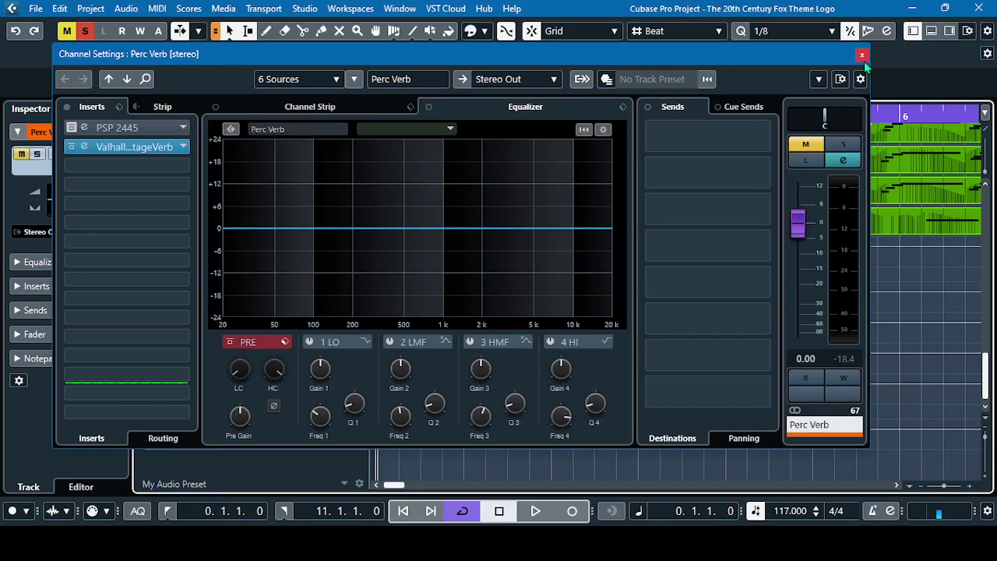
- Reopen Brass Verb's ValhallaVintageVerb to check its 20000 Hz HighCut and 400 Hz LowCut
{"action": "left_click", "coordinate": [863, 55]}
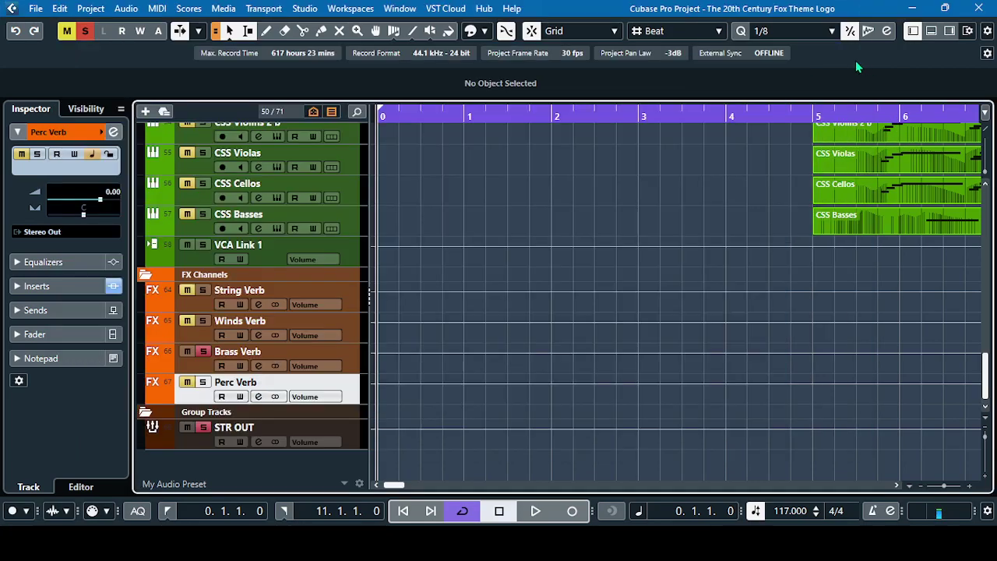
{"action": "left_click", "coordinate": [191, 366]}
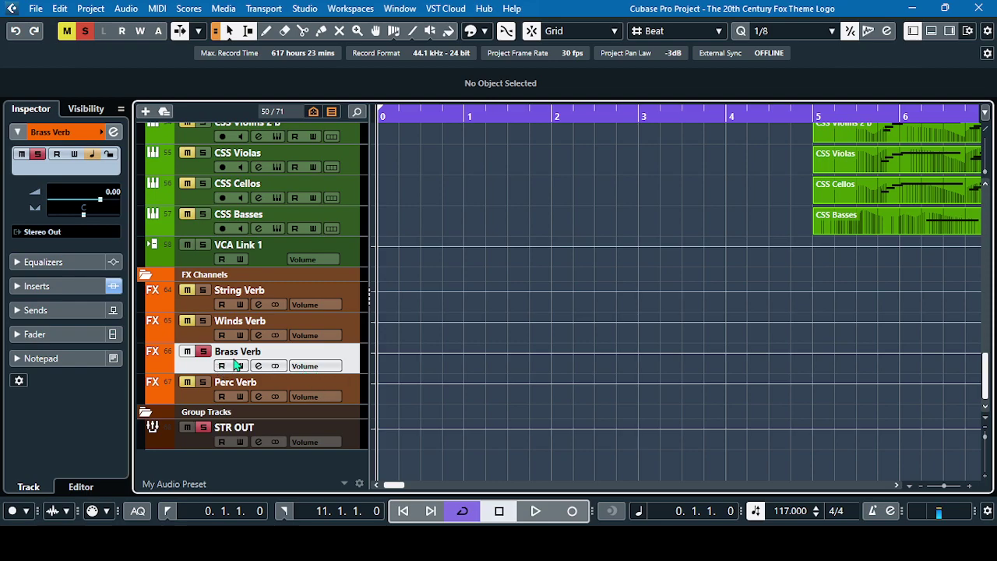
{"action": "left_click", "coordinate": [259, 367]}
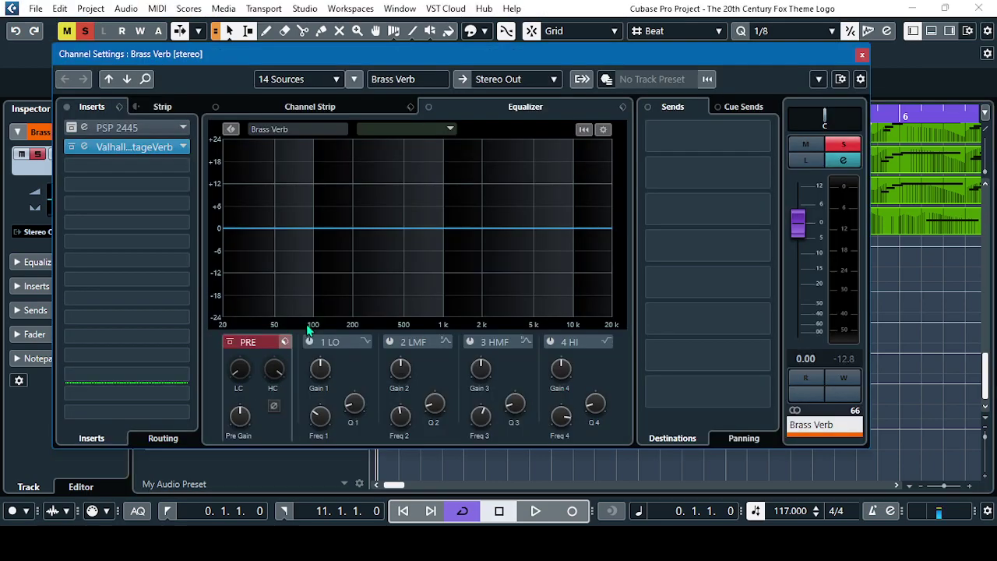
{"action": "left_click", "coordinate": [156, 148]}
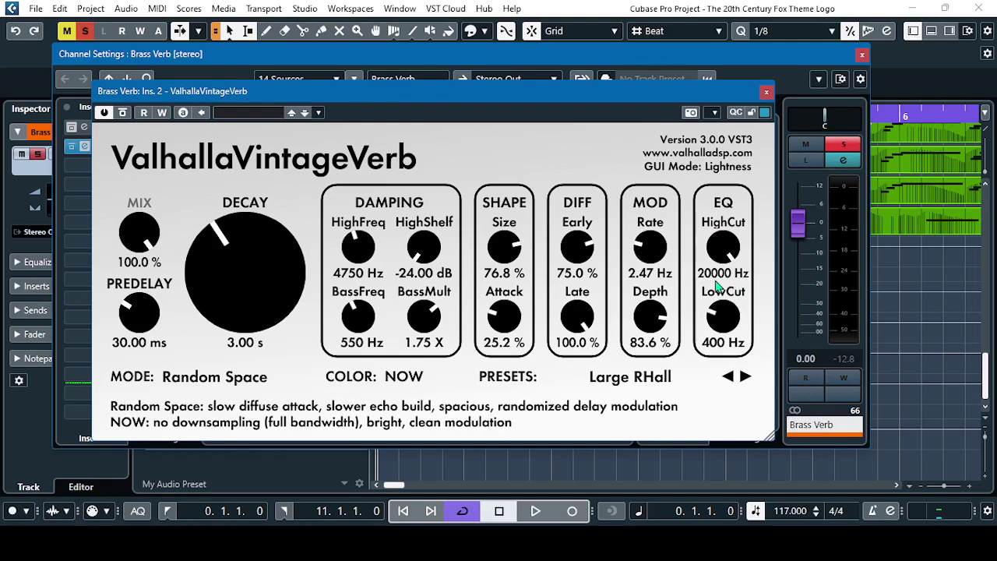
{"action": "left_click", "coordinate": [727, 331]}
- Close the Brass Verb windows, then play the soloed brass to about bar 10 and stop
{"action": "left_click", "coordinate": [768, 94]}
{"action": "left_click", "coordinate": [863, 55]}
{"action": "scroll", "coordinate": [456, 351], "scroll_direction": "up", "scroll_amount": 5}
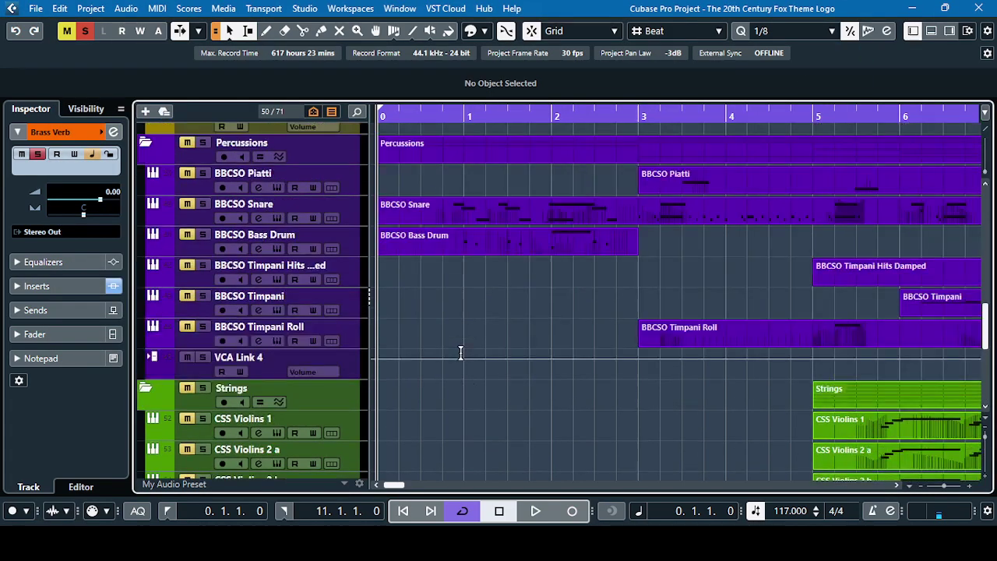
{"action": "scroll", "coordinate": [460, 353], "scroll_direction": "up", "scroll_amount": 10}
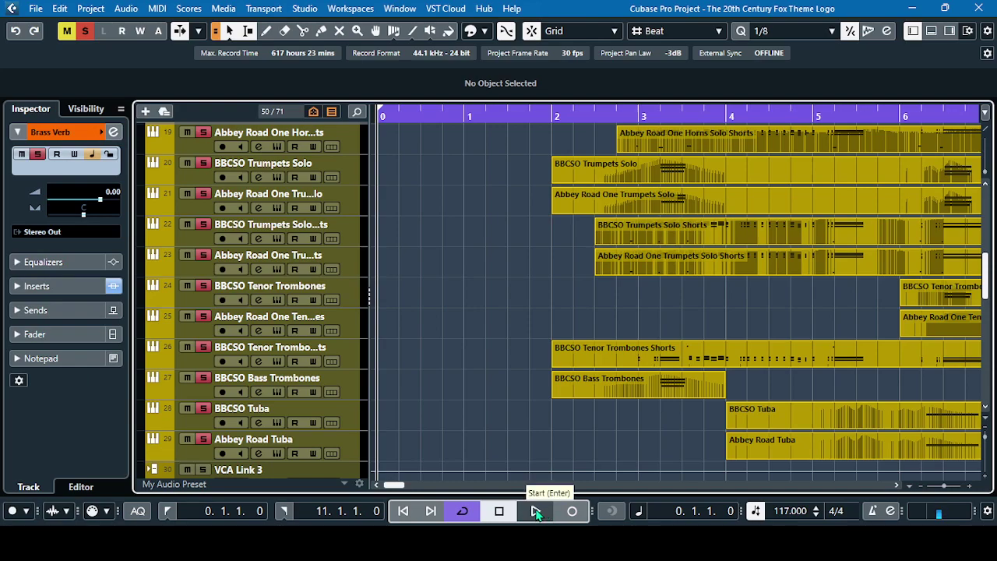
{"action": "left_click", "coordinate": [536, 511]}
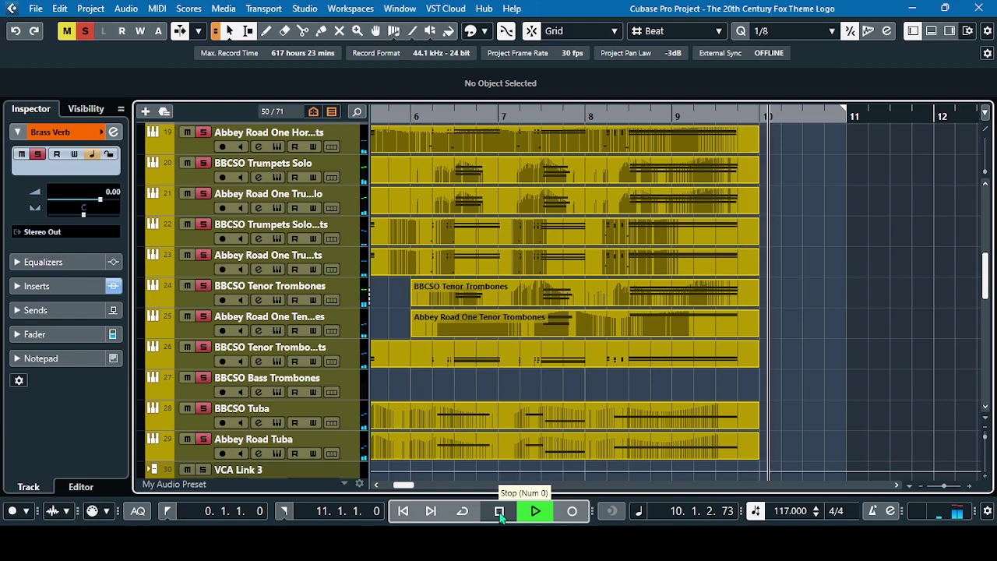
{"action": "left_click", "coordinate": [500, 517]}
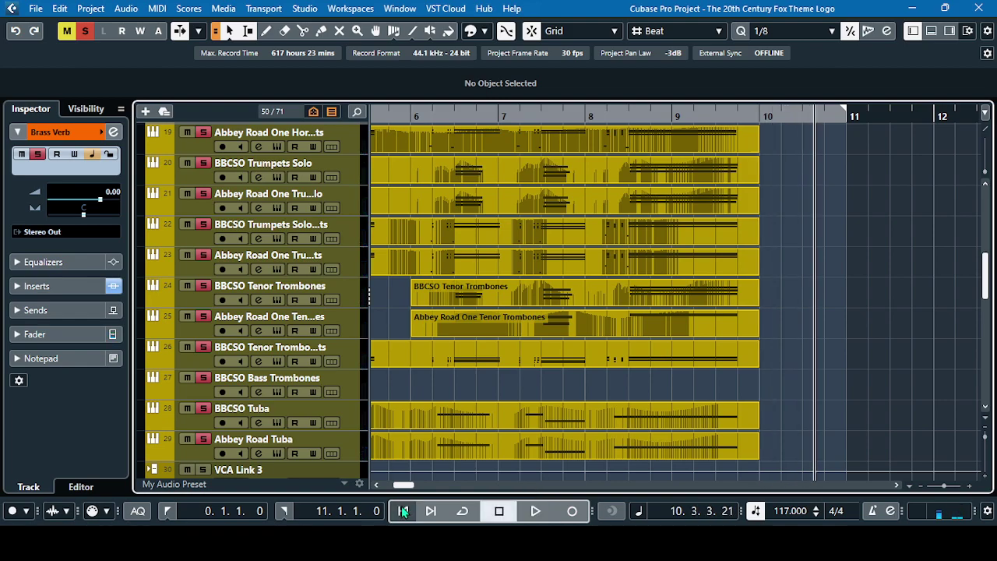
- Play the soloed Strings from about bar 4 and stop near bar 10
{"action": "left_click", "coordinate": [402, 511]}
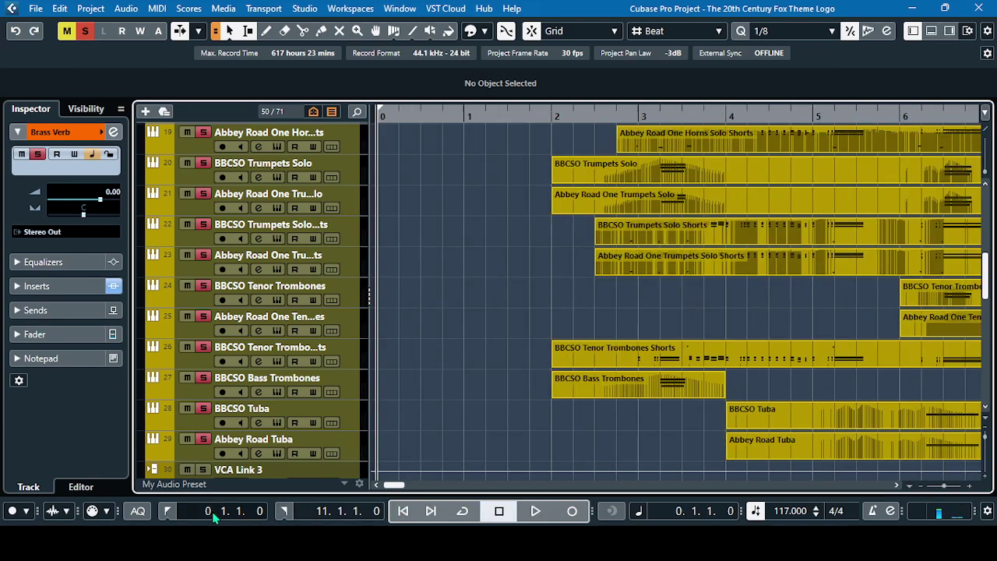
{"action": "scroll", "coordinate": [234, 366], "scroll_direction": "down", "scroll_amount": 5}
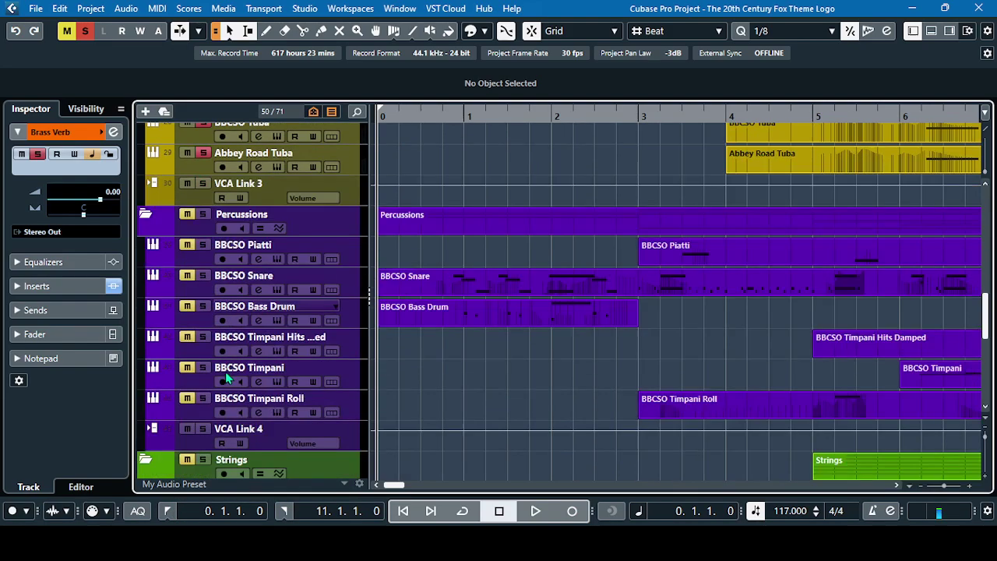
{"action": "scroll", "coordinate": [226, 359], "scroll_direction": "up", "scroll_amount": 5}
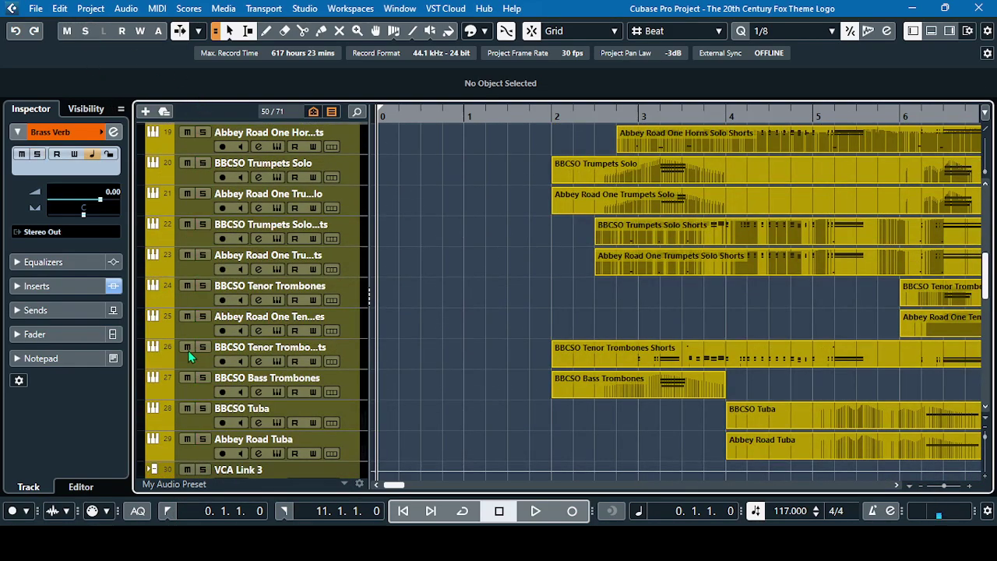
{"action": "scroll", "coordinate": [229, 419], "scroll_direction": "down", "scroll_amount": 10}
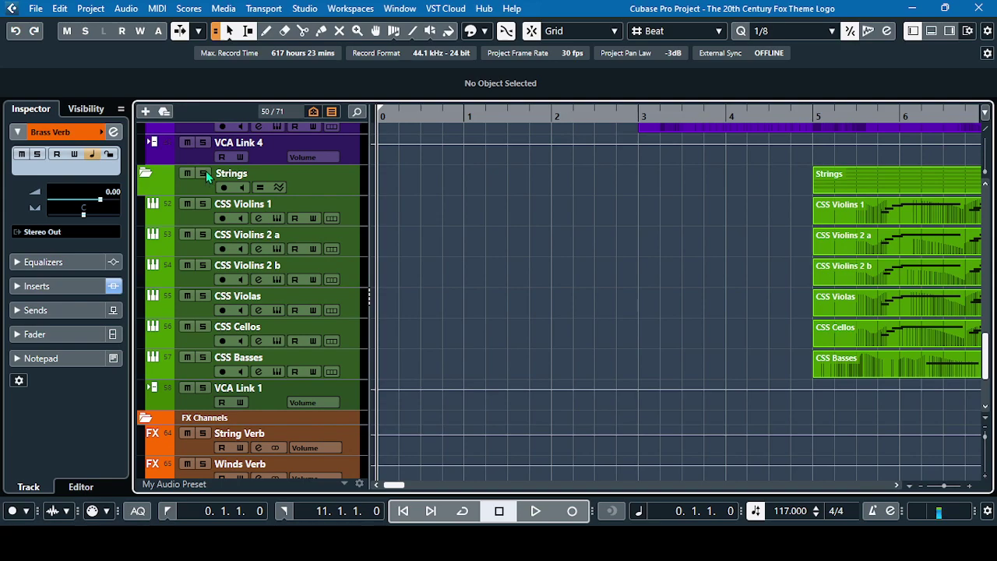
{"action": "left_click", "coordinate": [775, 122]}
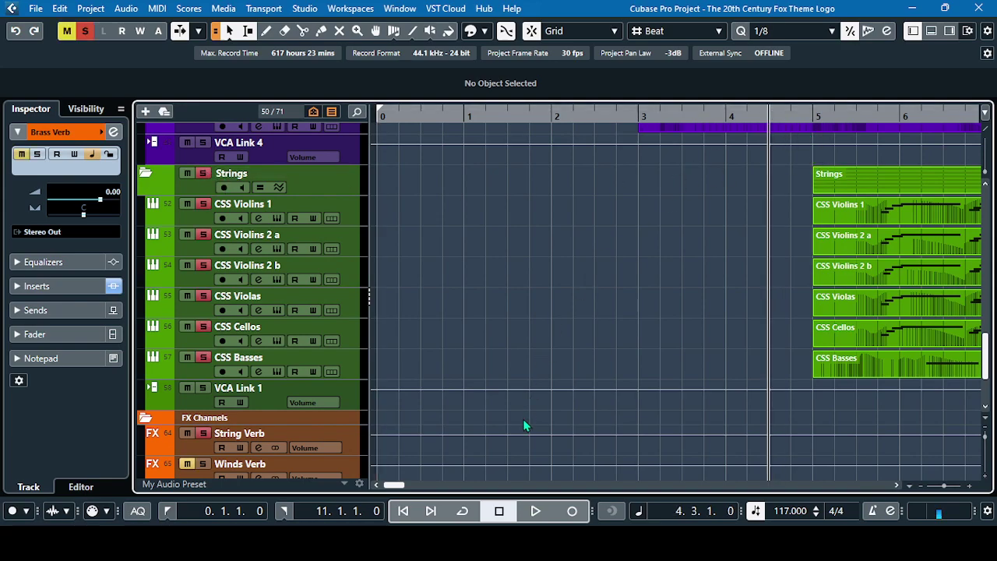
{"action": "left_click", "coordinate": [518, 502]}
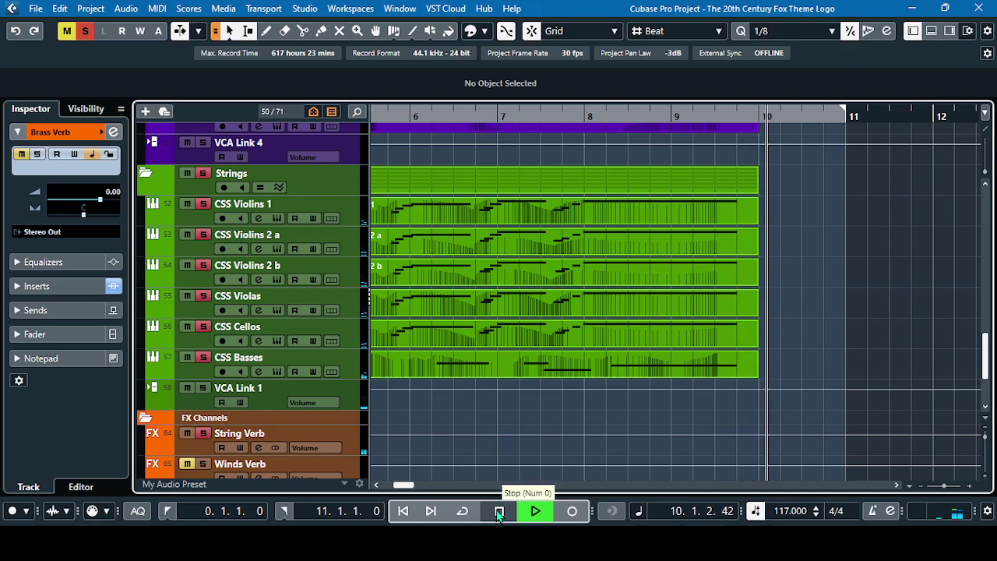
{"action": "left_click", "coordinate": [499, 512]}
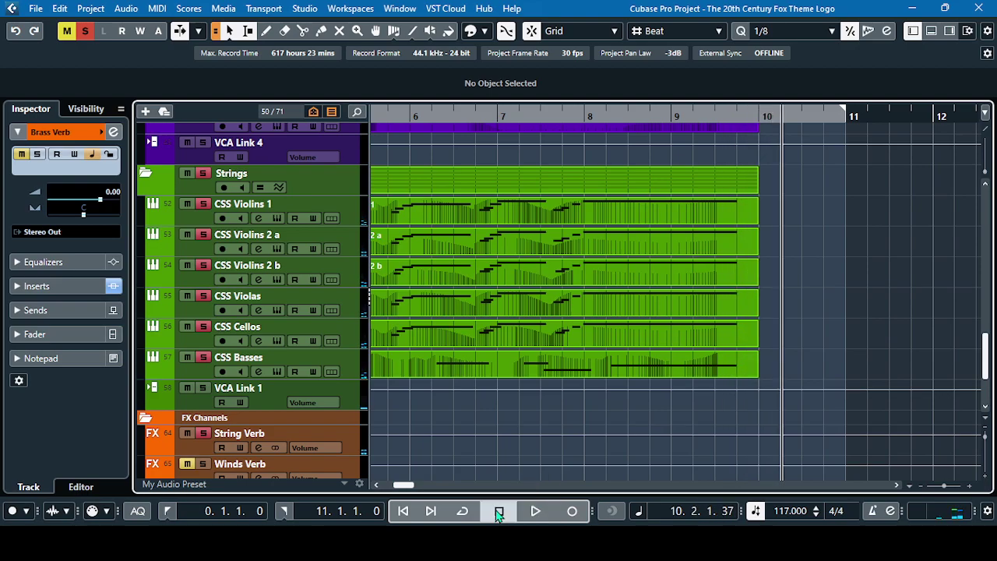
- Unsolo Strings, solo Woodwinds, and play from bar 4.4 until just past bar 10
{"action": "left_click", "coordinate": [203, 172]}
{"action": "scroll", "coordinate": [237, 307], "scroll_direction": "up", "scroll_amount": 10}
{"action": "scroll", "coordinate": [238, 308], "scroll_direction": "up", "scroll_amount": 15}
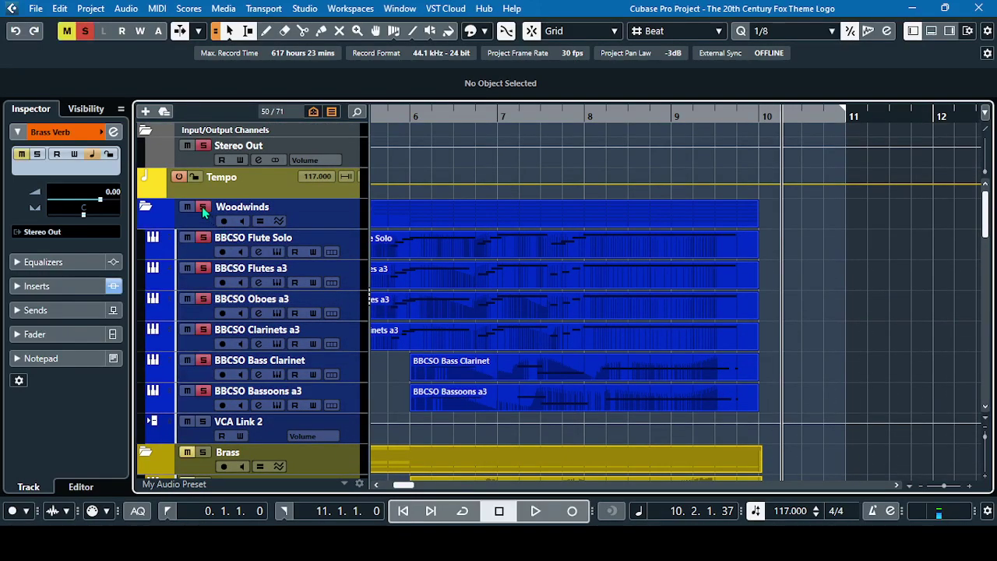
{"action": "left_click", "coordinate": [380, 485]}
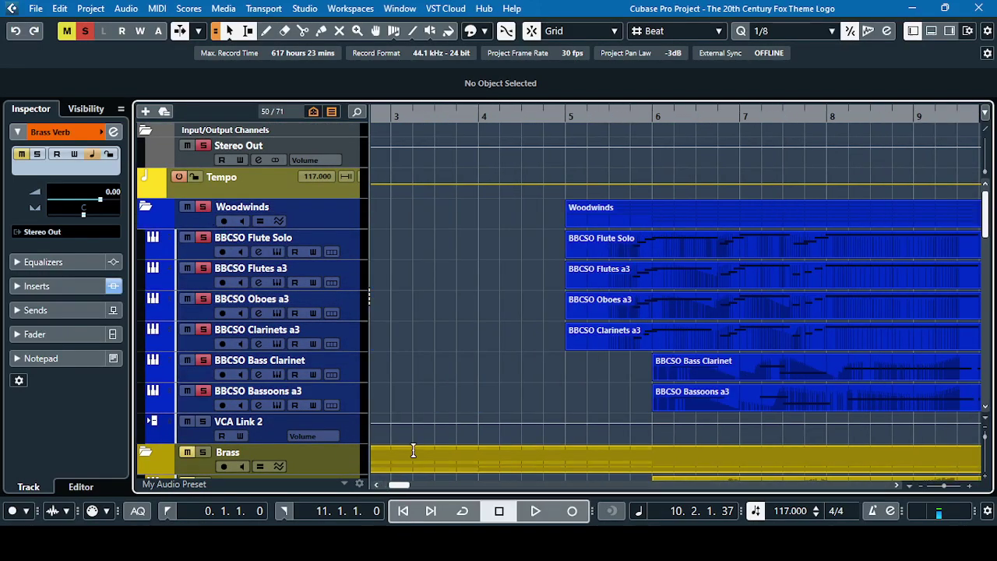
{"action": "left_click", "coordinate": [537, 116]}
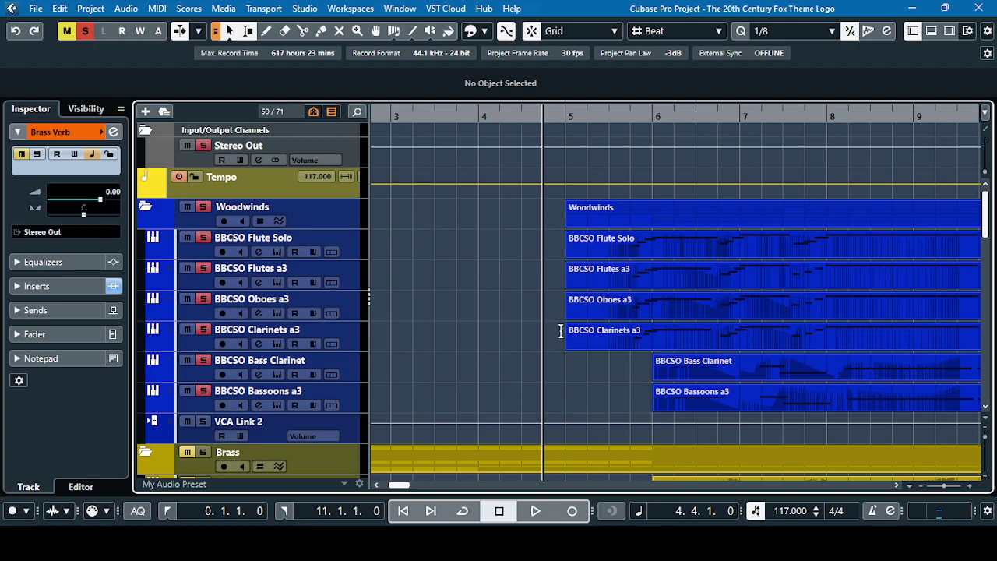
{"action": "left_click", "coordinate": [535, 514]}
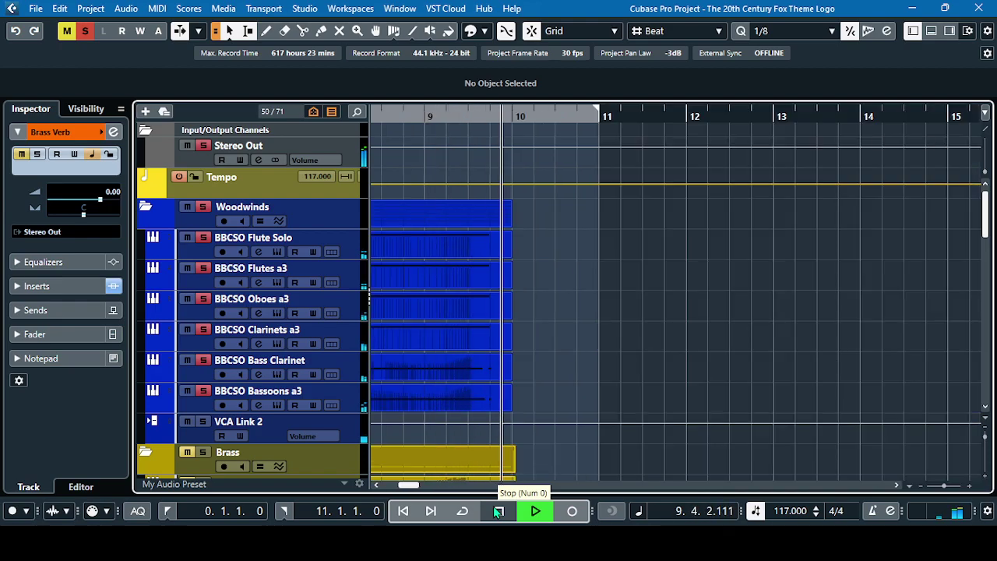
{"action": "left_click", "coordinate": [498, 510]}
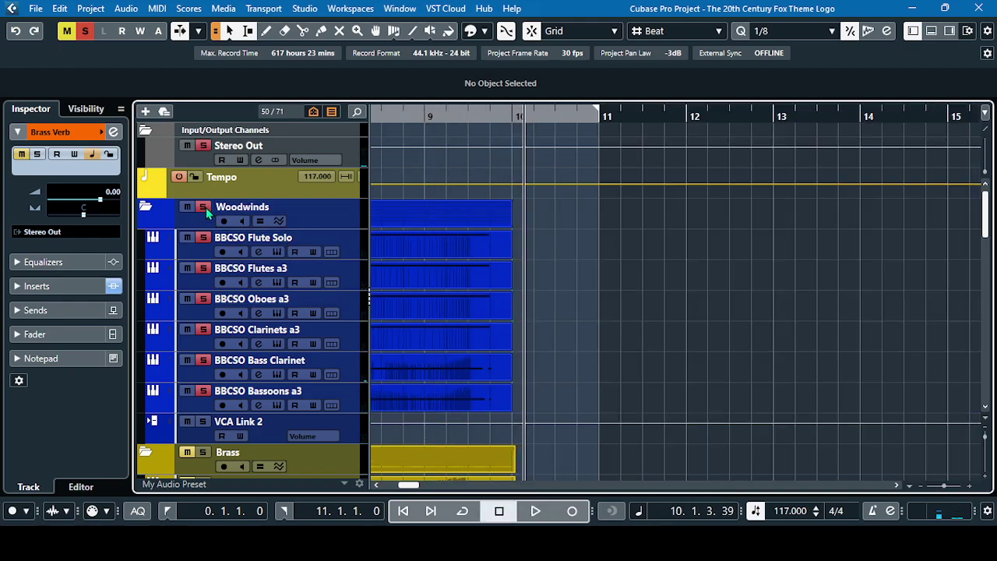
- Swap the Woodwinds solo for Percussions and play it from bar 0 until the section finishes
{"action": "left_click_drag", "start_coordinate": [407, 486], "coordinate": [341, 483]}
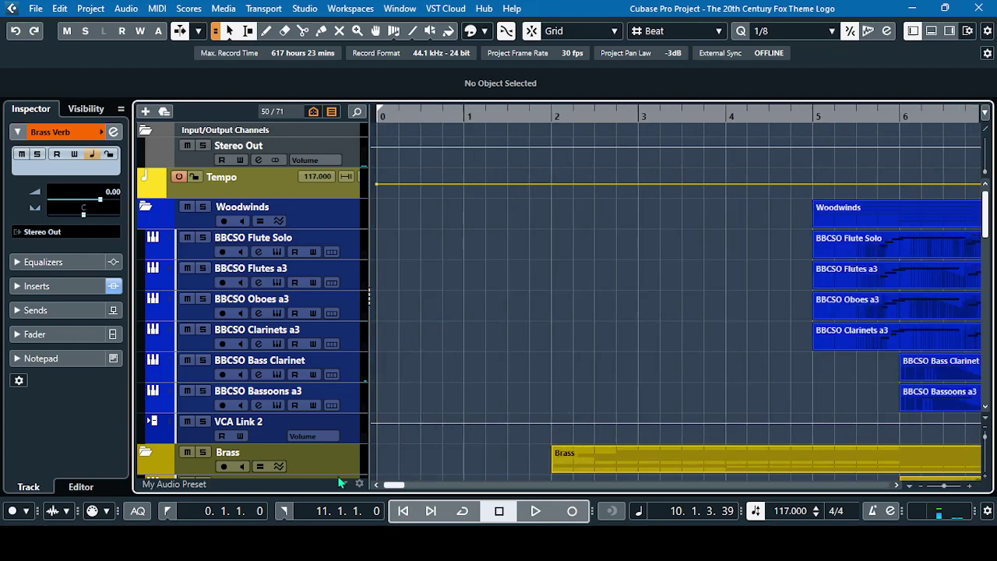
{"action": "scroll", "coordinate": [441, 394], "scroll_direction": "down", "scroll_amount": 12}
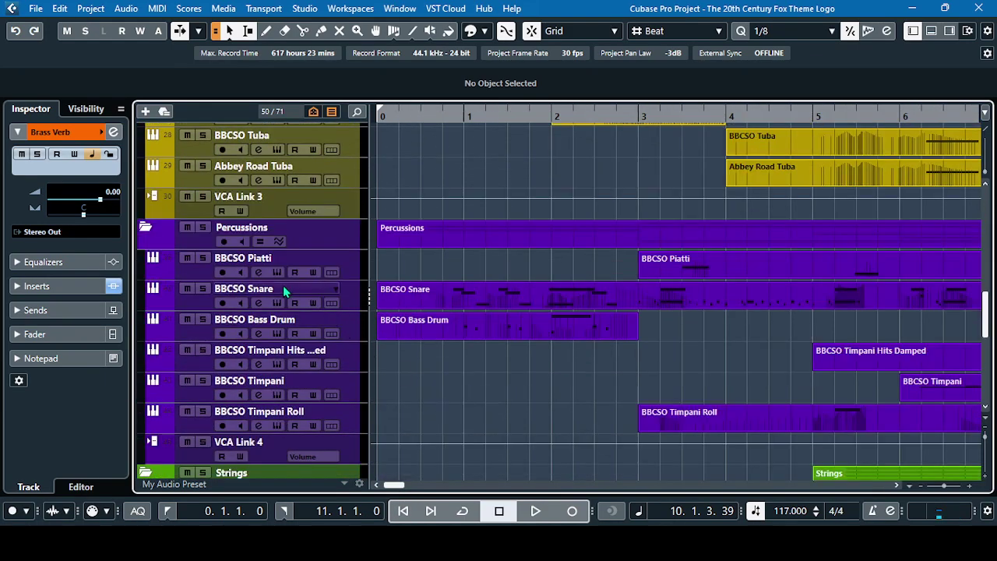
{"action": "left_click", "coordinate": [402, 513]}
{"action": "left_click", "coordinate": [402, 513]}
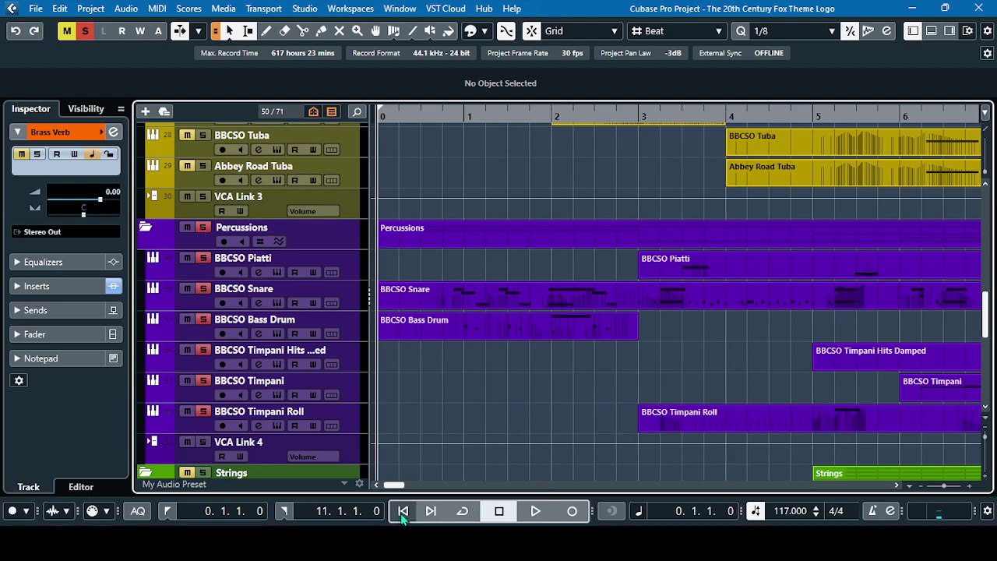
{"action": "left_click", "coordinate": [535, 511]}
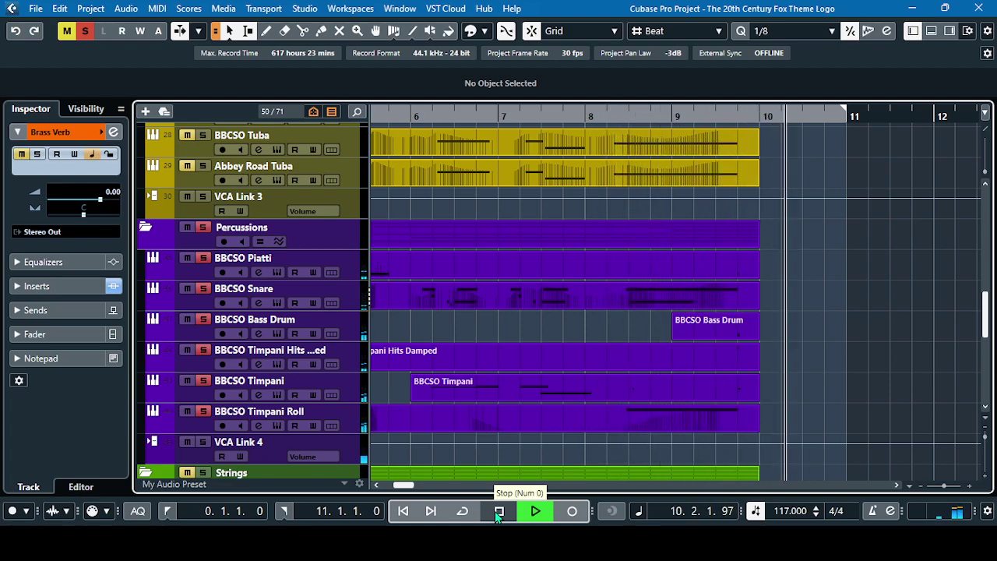
{"action": "left_click", "coordinate": [499, 513]}
- Return to bar 0, clear the Percussions solo, and review the BBCSO and Abbey Road One brass tracks
{"action": "left_click", "coordinate": [403, 511]}
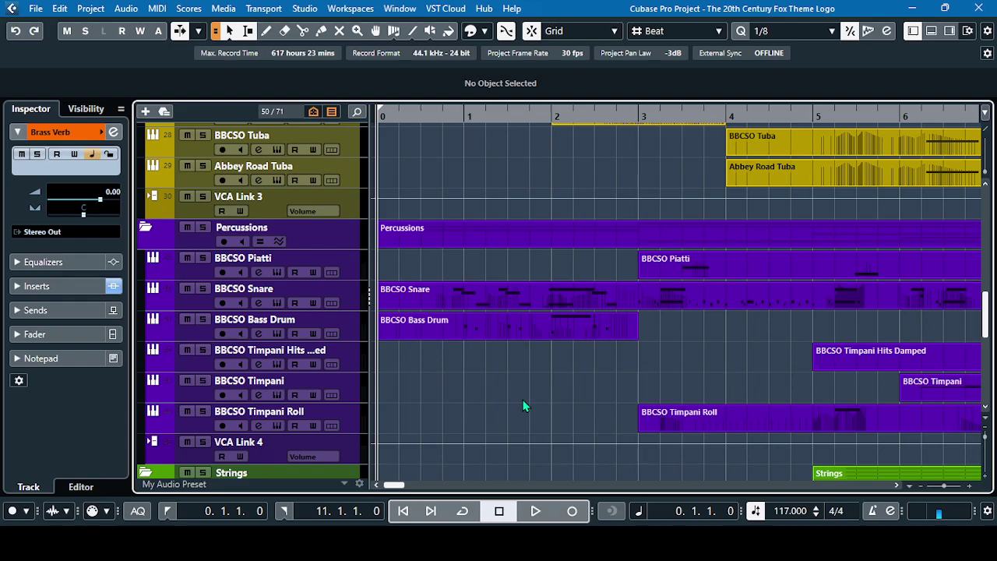
{"action": "scroll", "coordinate": [524, 406], "scroll_direction": "down", "scroll_amount": 3}
{"action": "scroll", "coordinate": [523, 406], "scroll_direction": "up", "scroll_amount": 6}
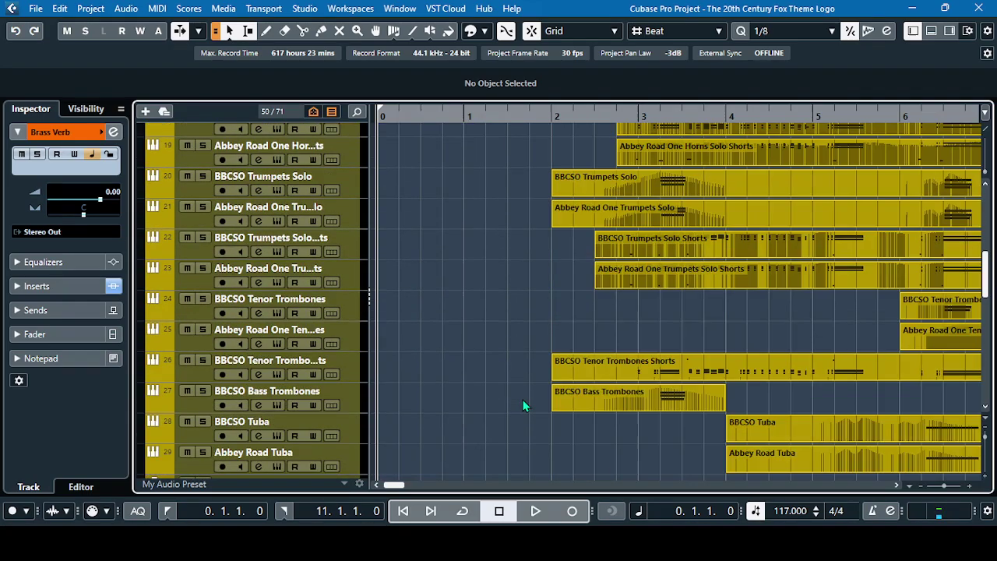
{"action": "scroll", "coordinate": [524, 406], "scroll_direction": "up", "scroll_amount": 3}
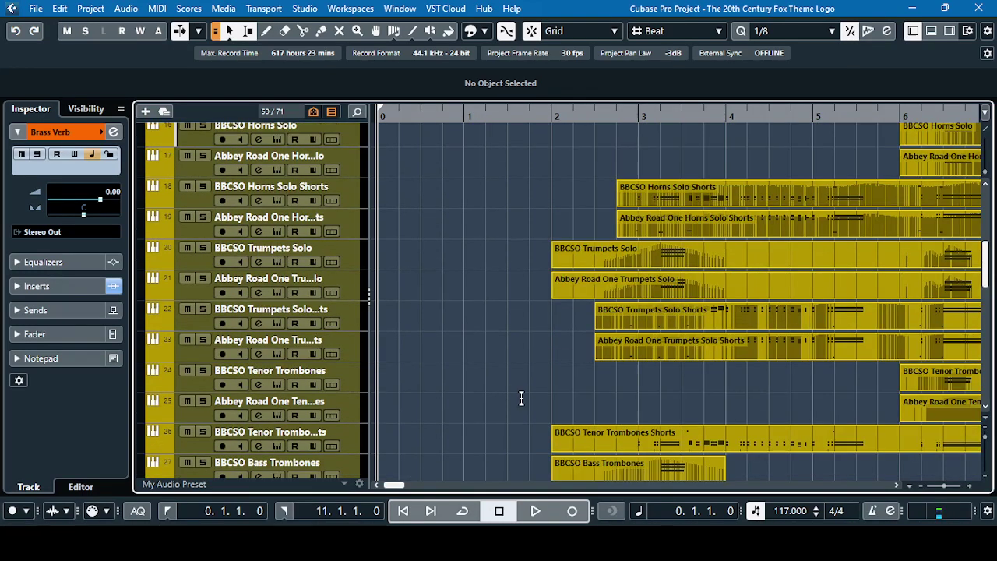
{"action": "scroll", "coordinate": [523, 402], "scroll_direction": "up", "scroll_amount": 2}
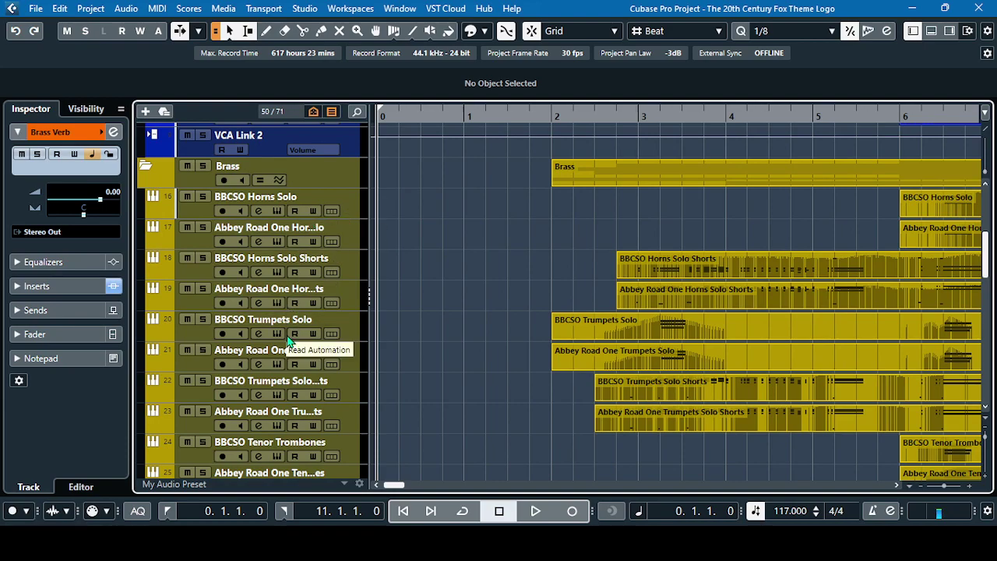
{"action": "scroll", "coordinate": [286, 336], "scroll_direction": "down", "scroll_amount": 2}
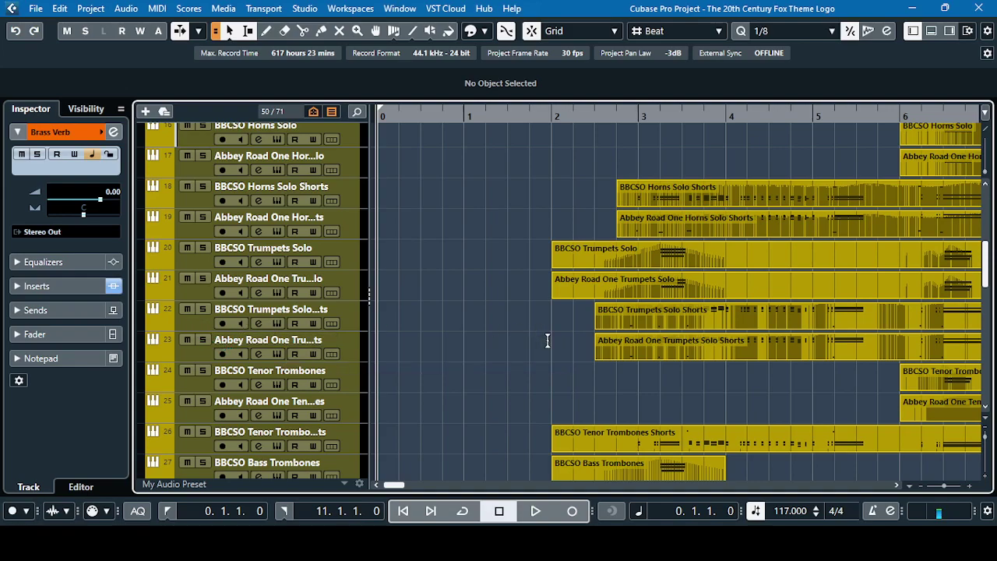
{"action": "scroll", "coordinate": [492, 400], "scroll_direction": "down", "scroll_amount": 3}
{"action": "scroll", "coordinate": [490, 395], "scroll_direction": "up", "scroll_amount": 3}
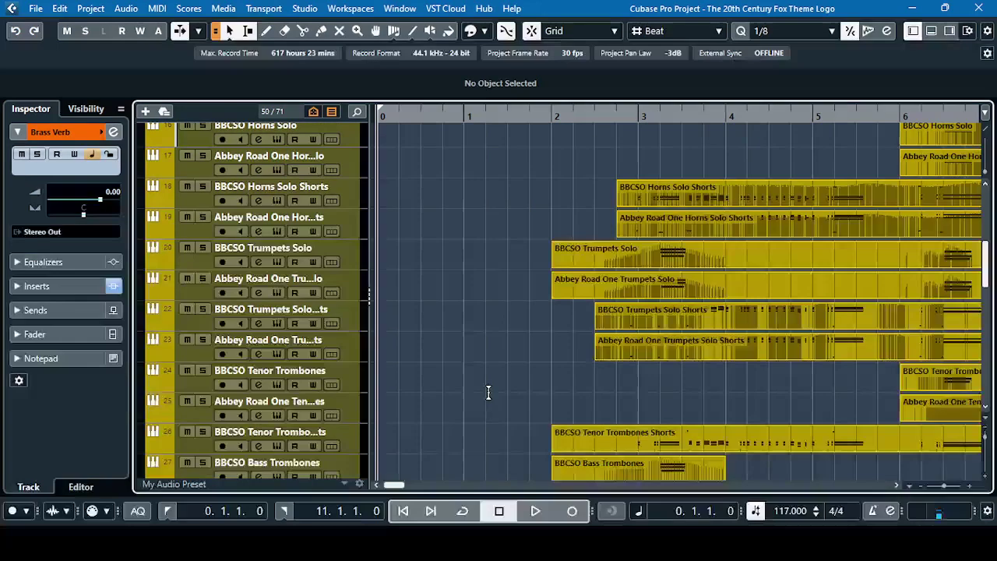
- Play the unsoloed mix to about bar 10, stop, and return the playhead to 0.1.1.0
{"action": "scroll", "coordinate": [491, 394], "scroll_direction": "down", "scroll_amount": 3}
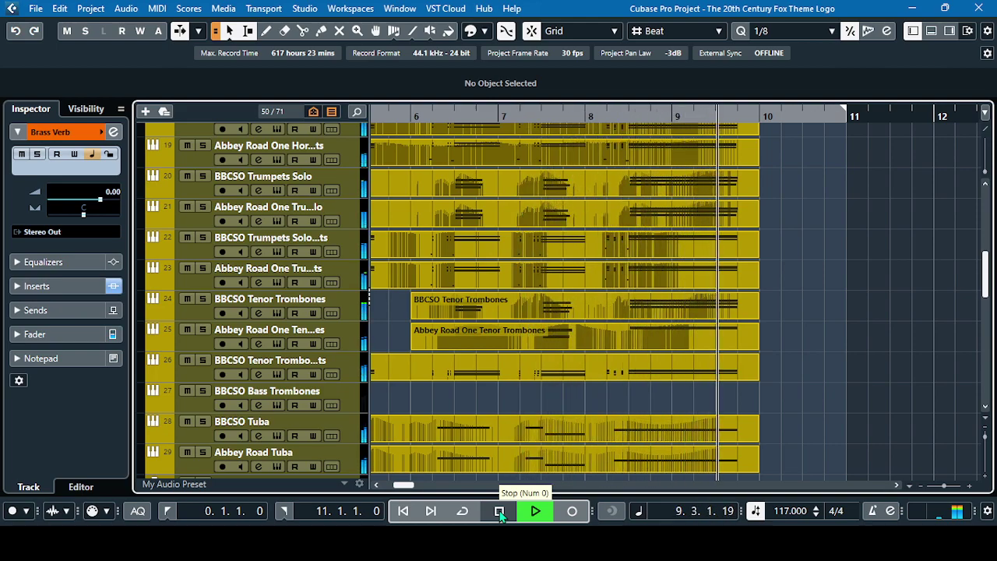
{"action": "left_click", "coordinate": [499, 511]}
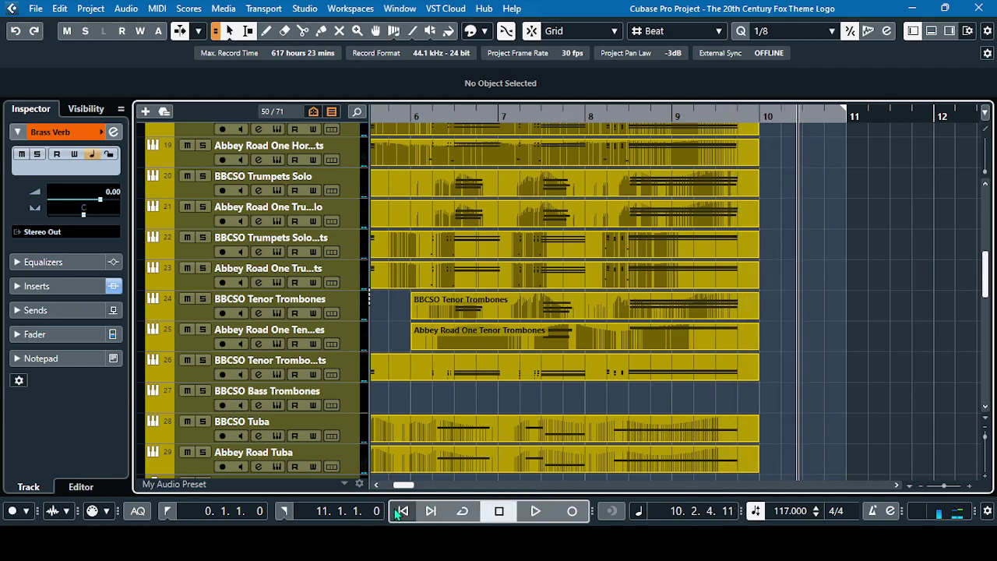
{"action": "left_click", "coordinate": [166, 512]}
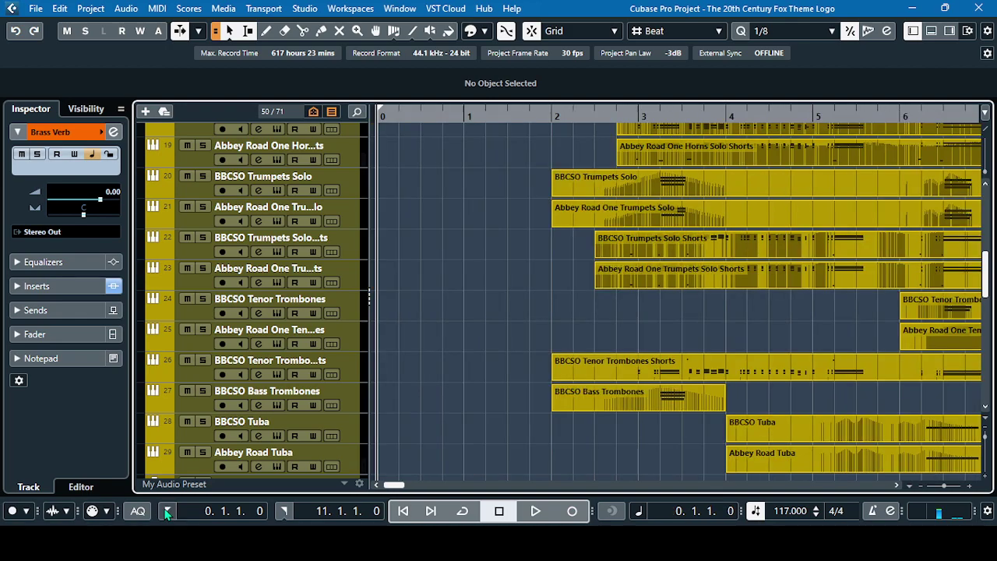